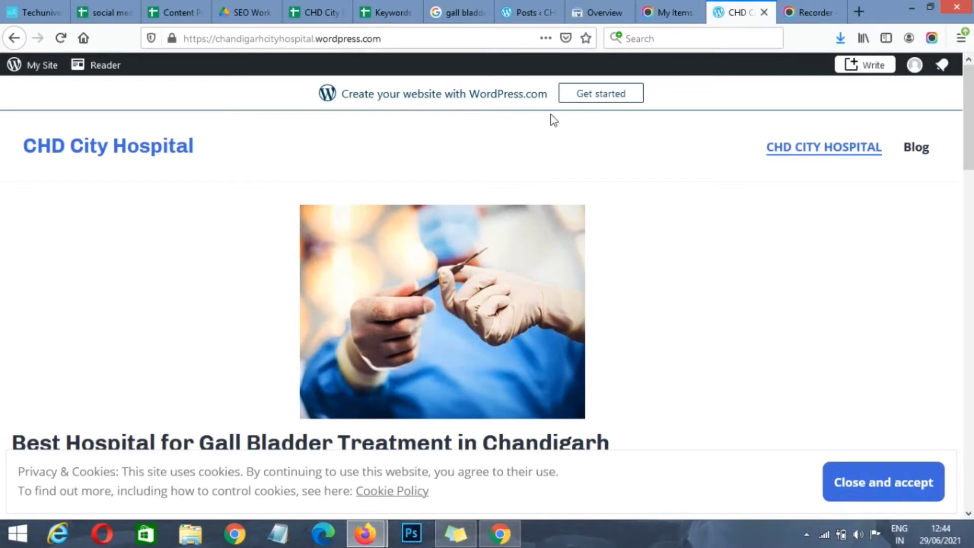
- Review the WordPress posts list and the published posts on the CHD City Hospital home page
left_click(517, 12)
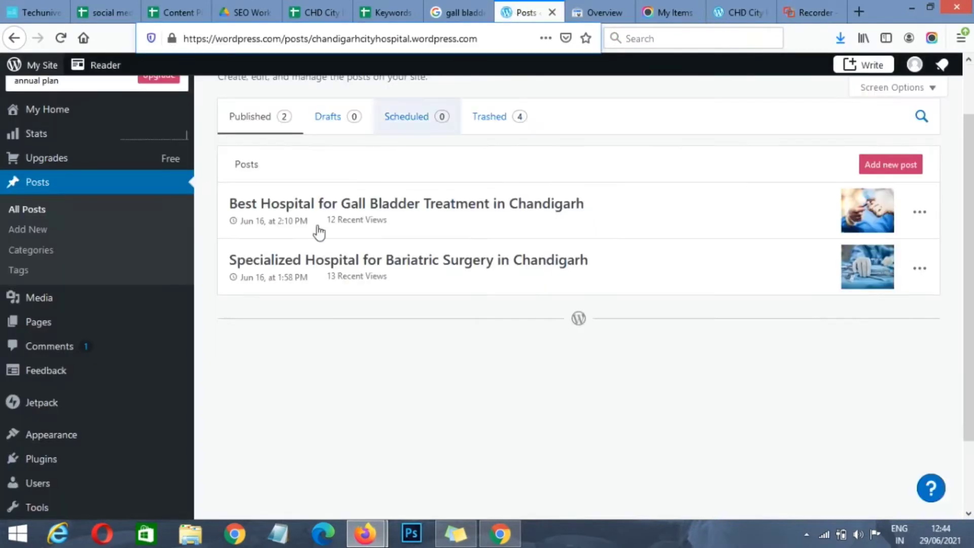
scroll(174, 348, "down", 2)
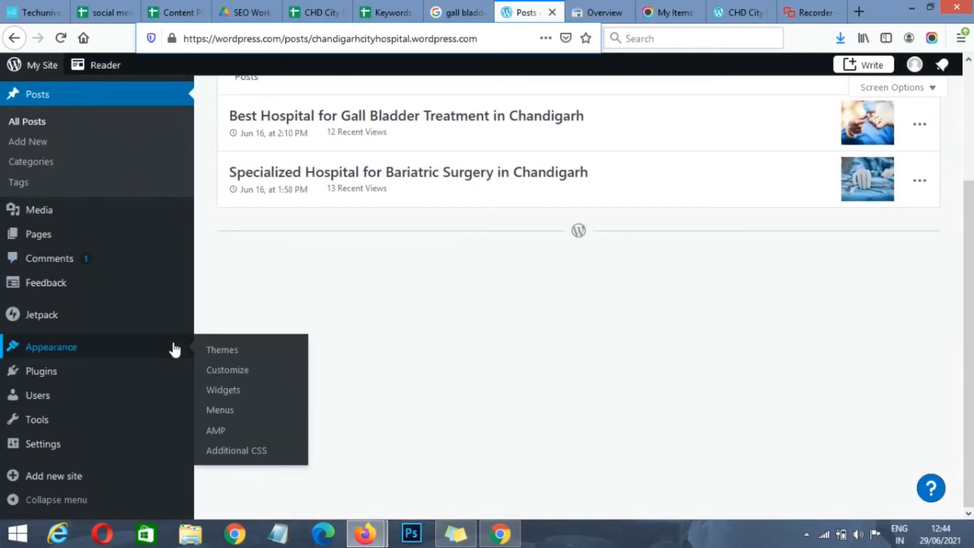
scroll(174, 348, "up", 3)
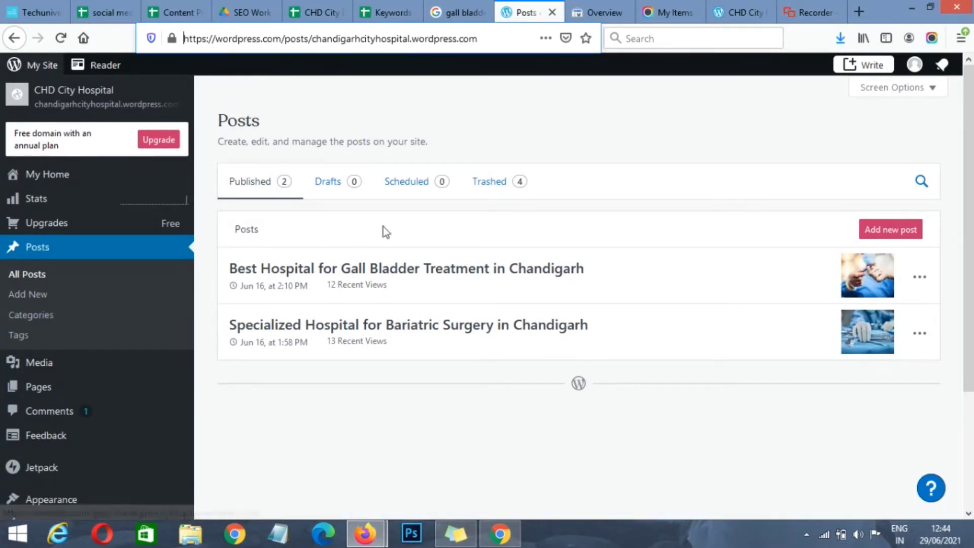
left_click(740, 11)
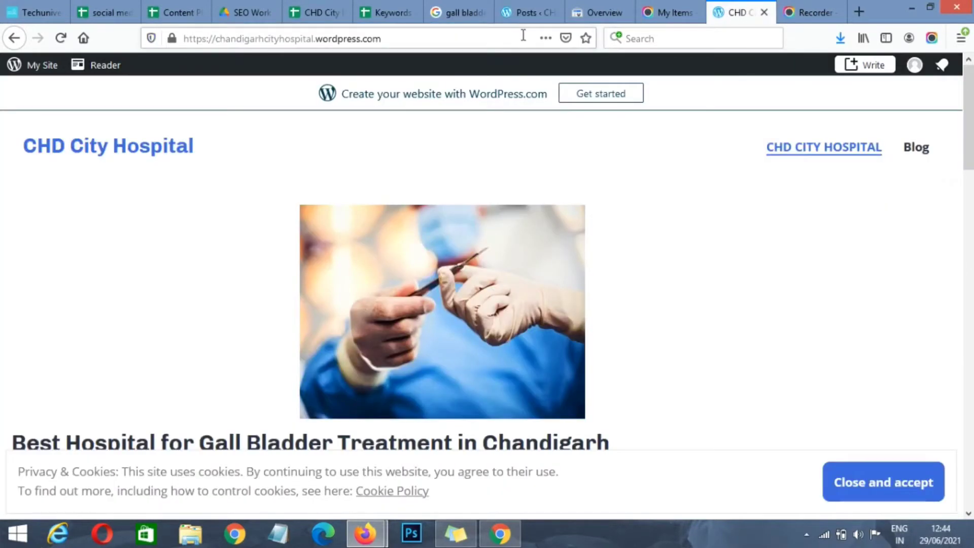
left_click(488, 41)
left_click(486, 40)
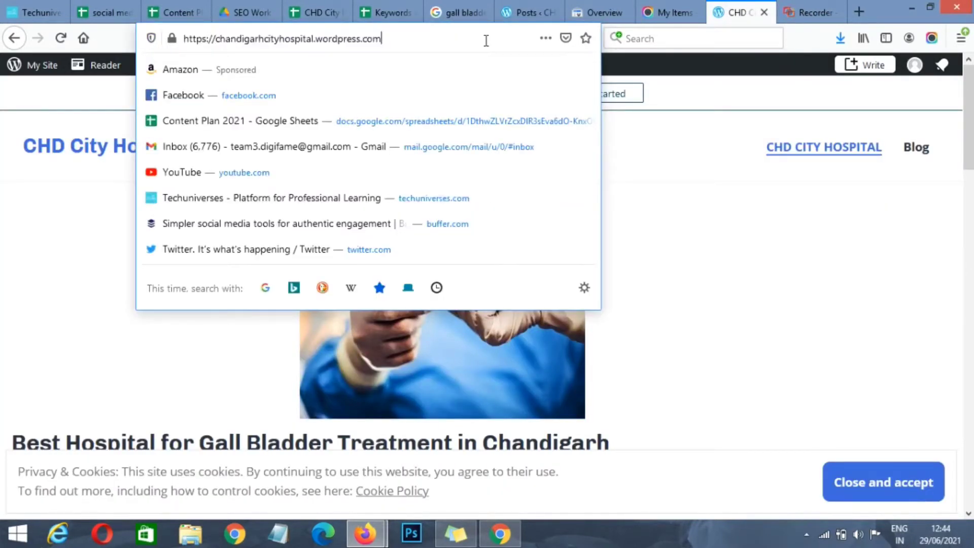
left_click(724, 17)
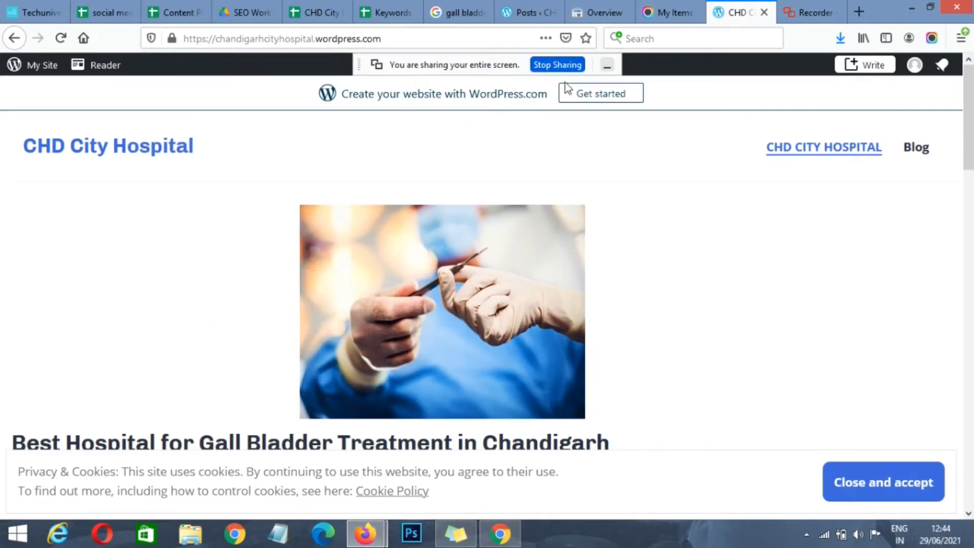
left_click(606, 65)
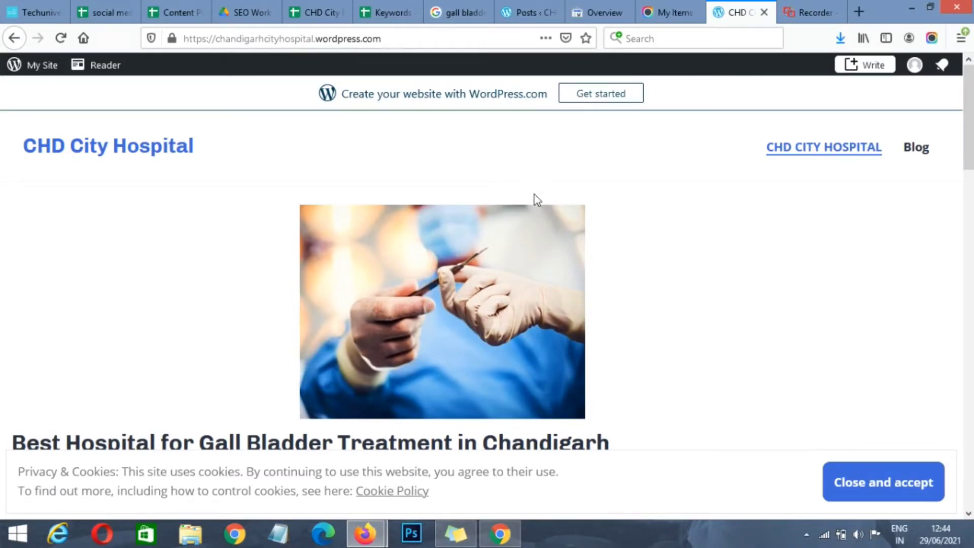
scroll(537, 199, "down", 5)
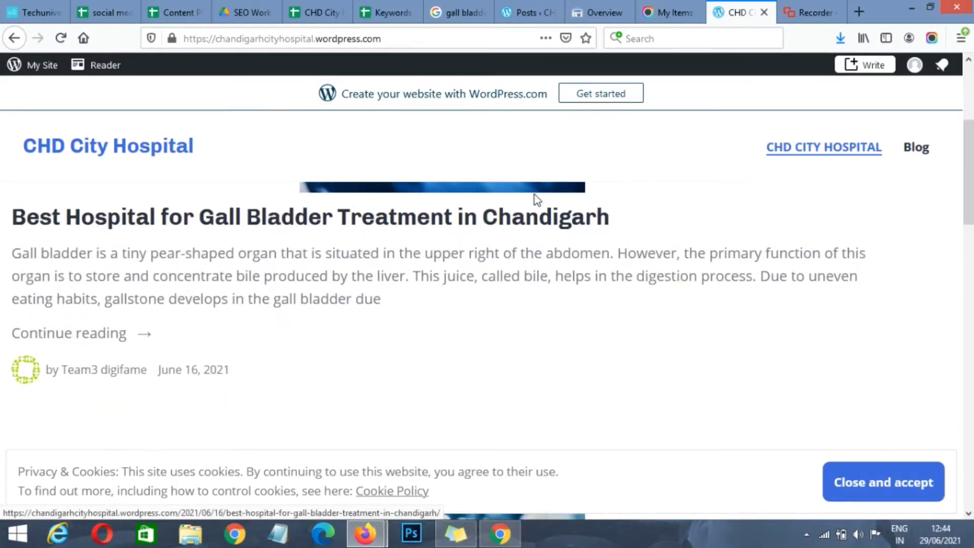
scroll(537, 199, "down", 2)
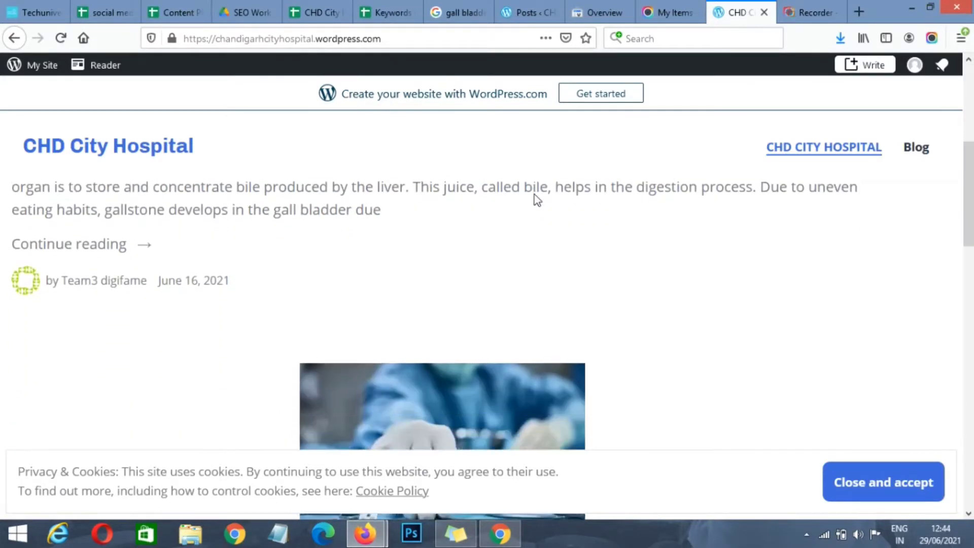
scroll(535, 197, "up", 6)
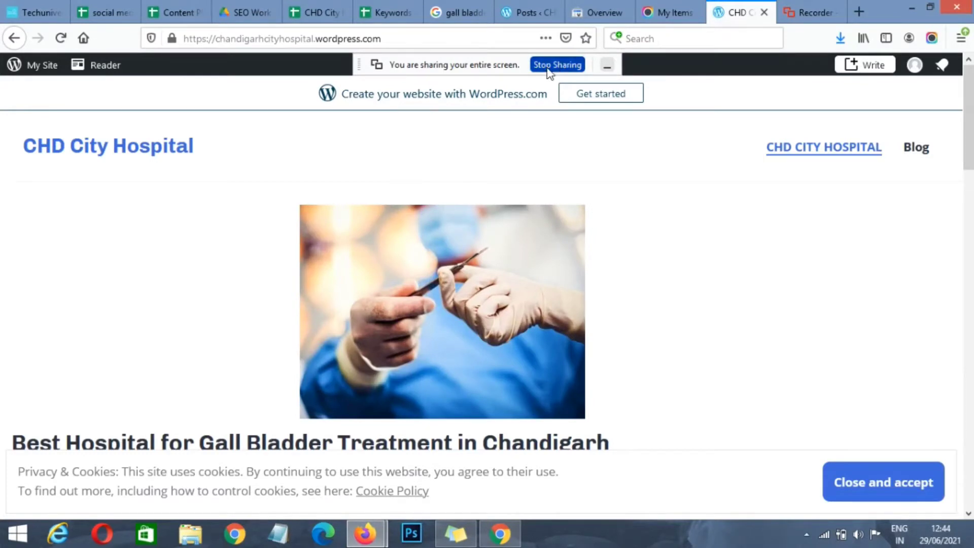
left_click(606, 66)
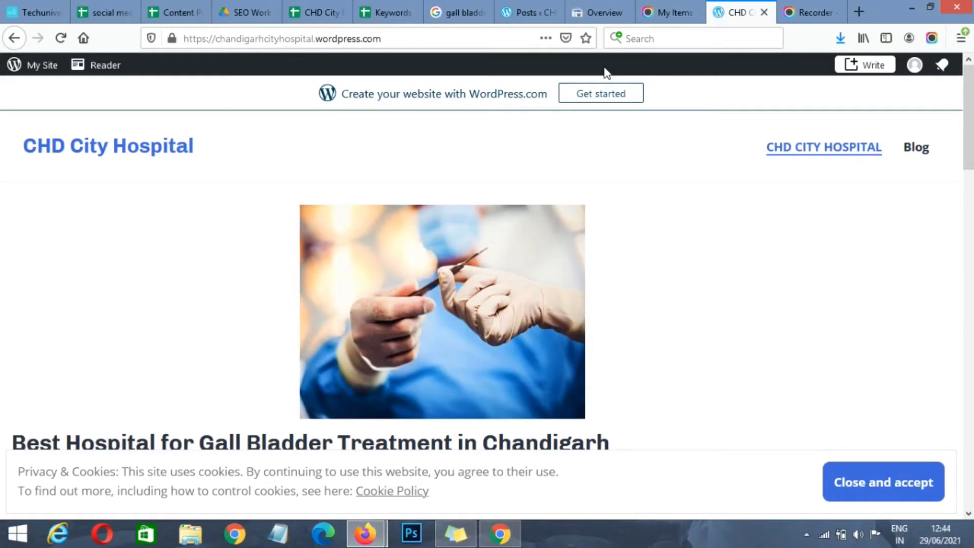
- Switch to Google Search Console and start adding a URL prefix property with the address chandigarhcityhospital.wordpress.com
left_click(596, 12)
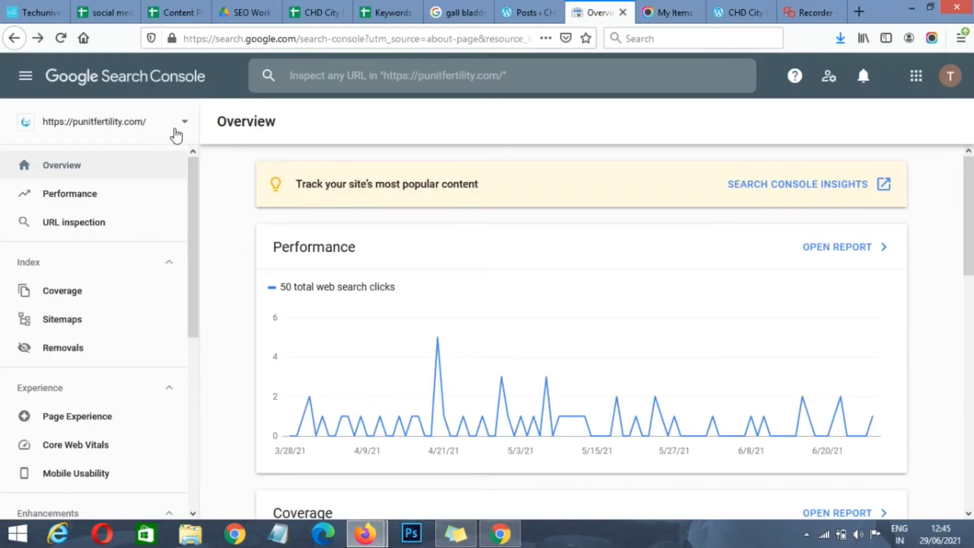
left_click(184, 125)
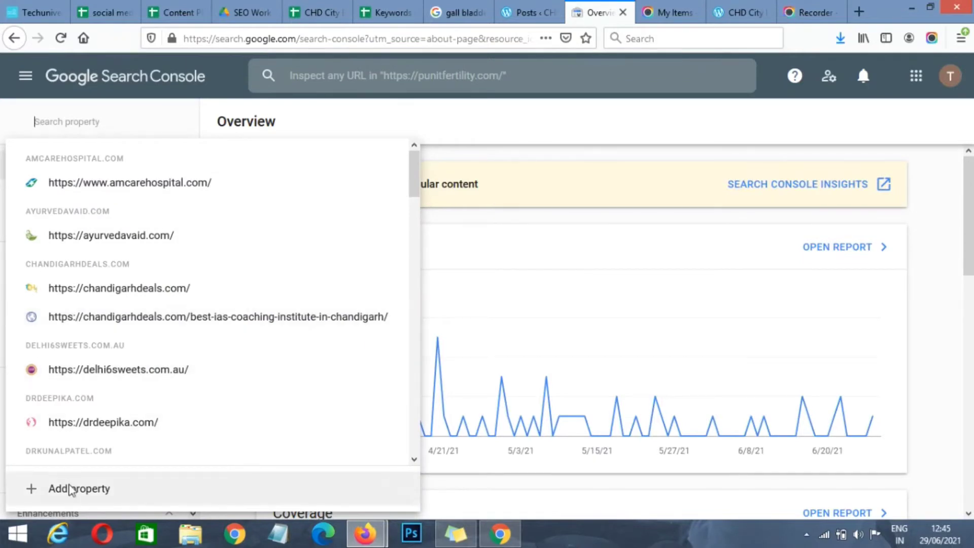
left_click(71, 489)
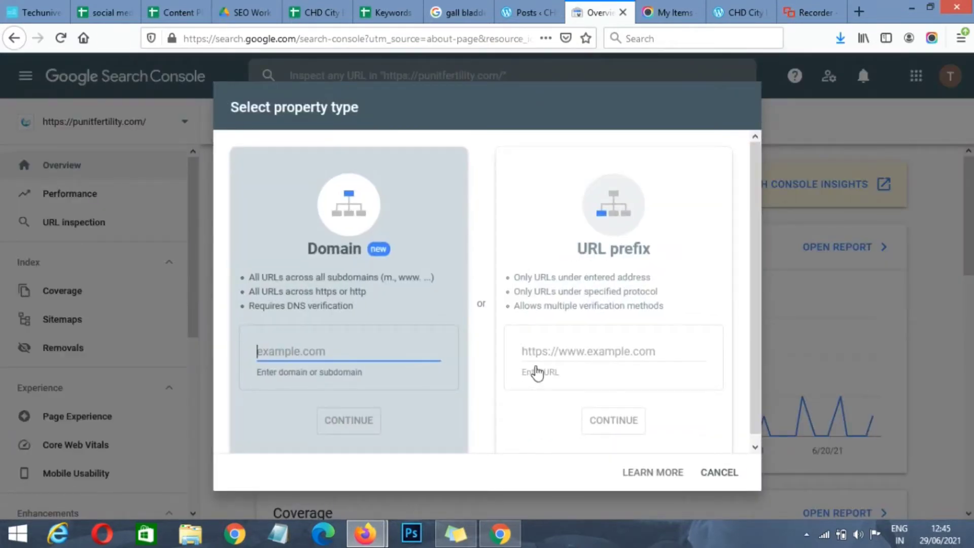
left_click(544, 357)
key("ctrl+v")
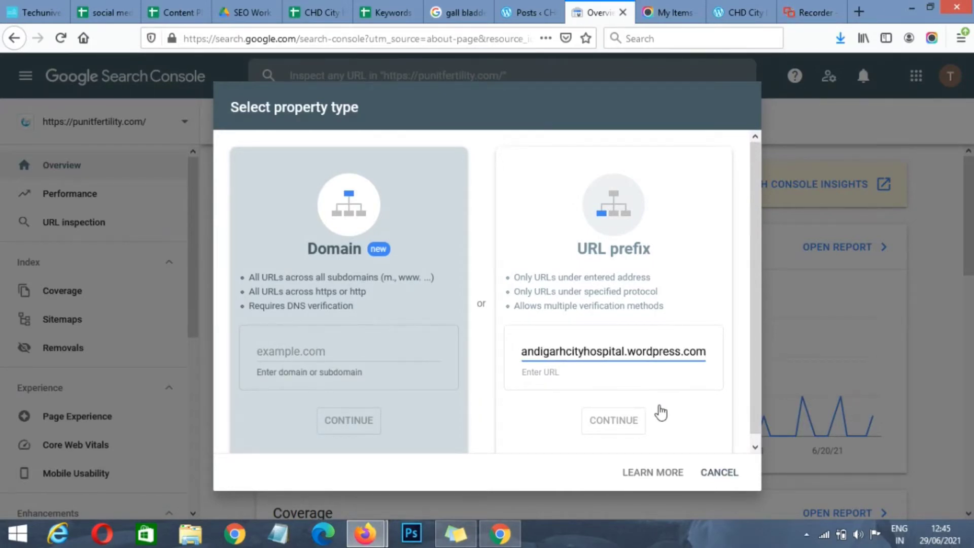
left_click(673, 401)
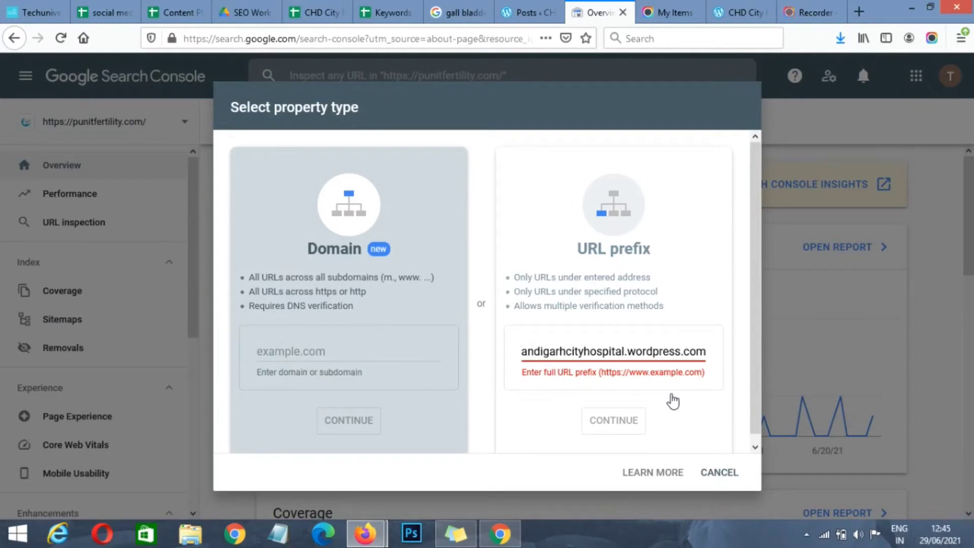
left_click_drag(636, 352, 515, 356)
left_click(521, 354)
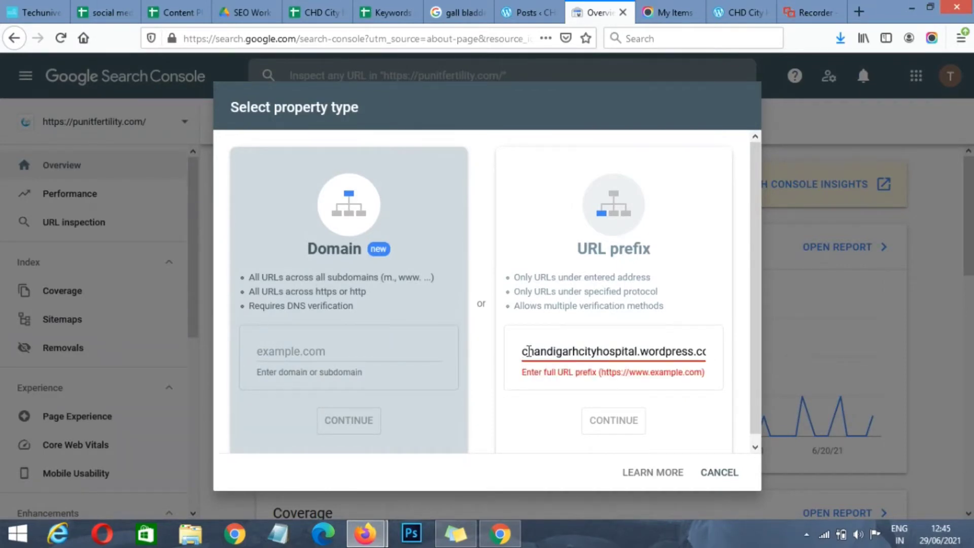
double_click(528, 351)
left_click(526, 351)
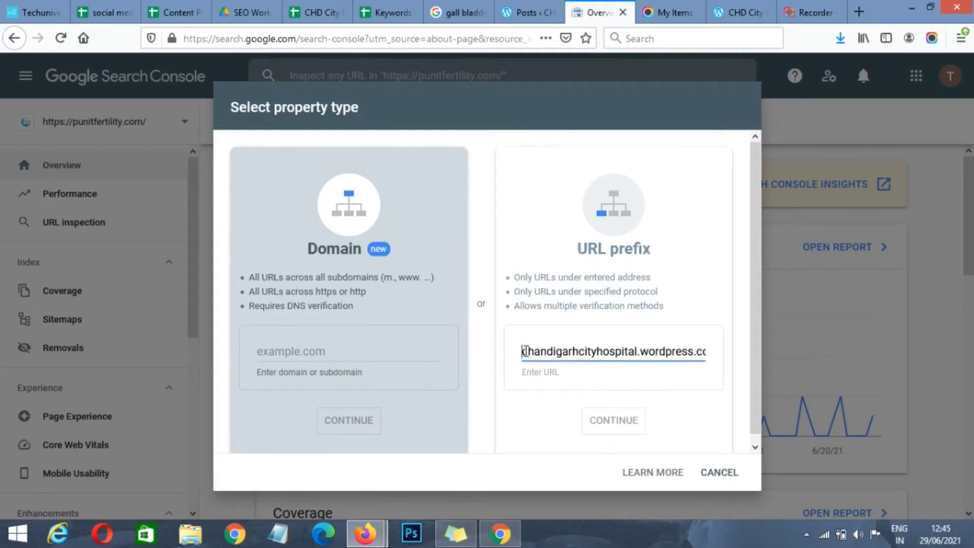
type("htt")
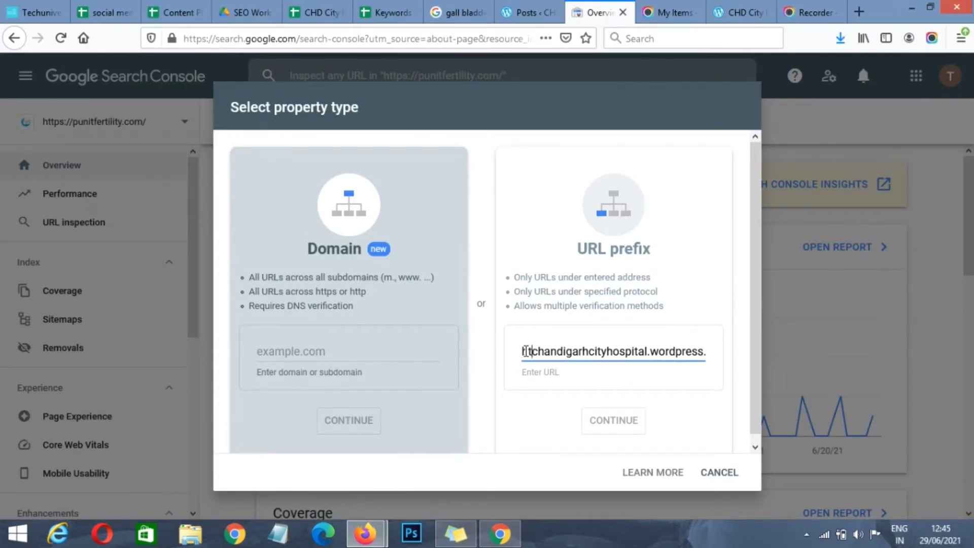
type("p")
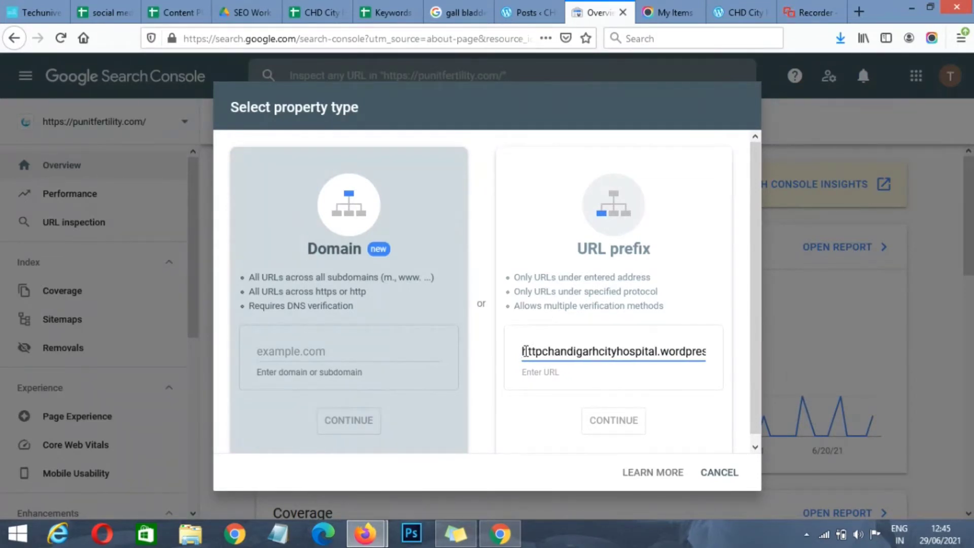
type(":/")
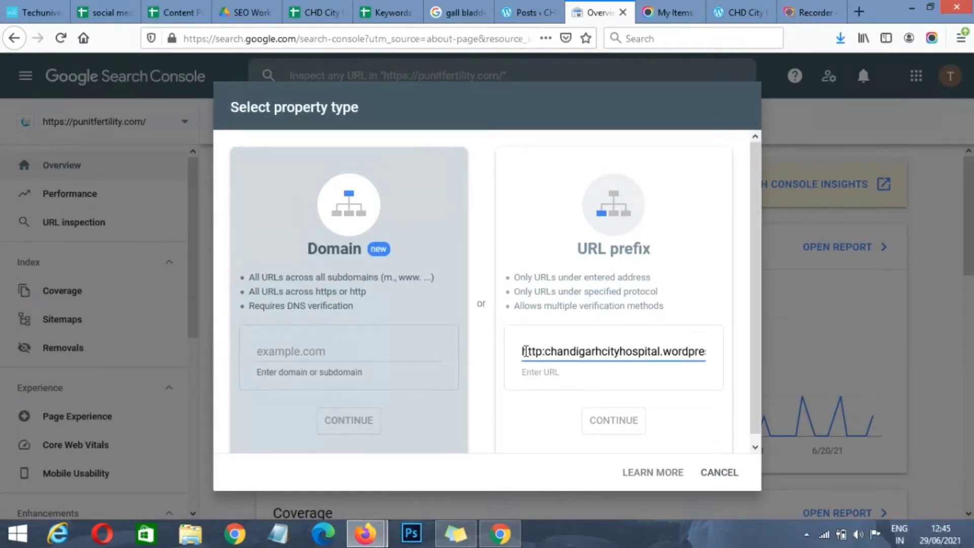
type("/")
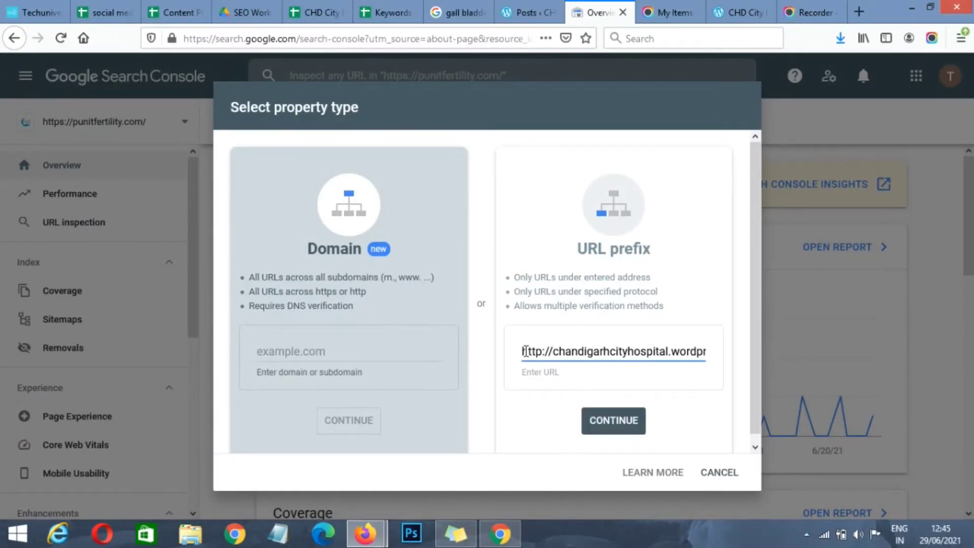
left_click(549, 377)
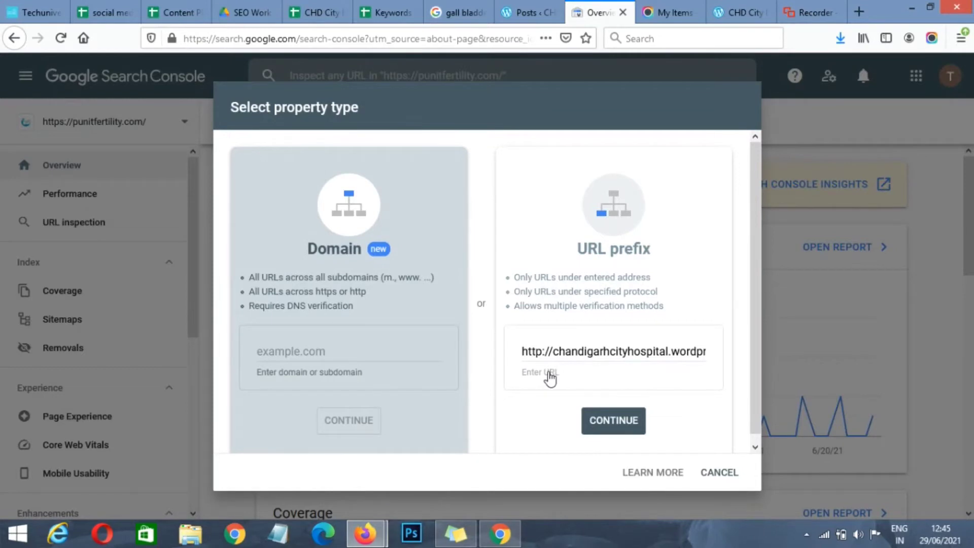
- Copy the full https address of the CHD City Hospital site and return to Google Search Console
left_click(738, 13)
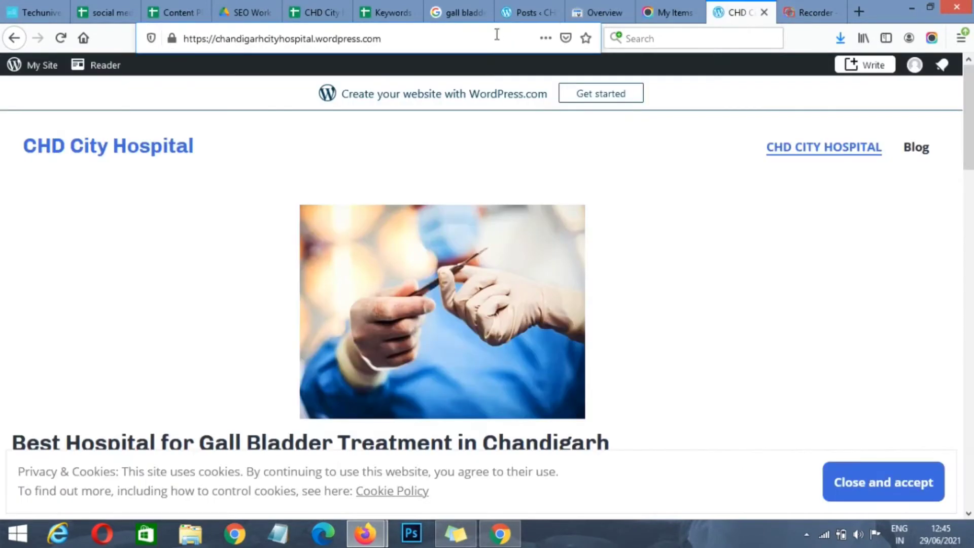
left_click(405, 37)
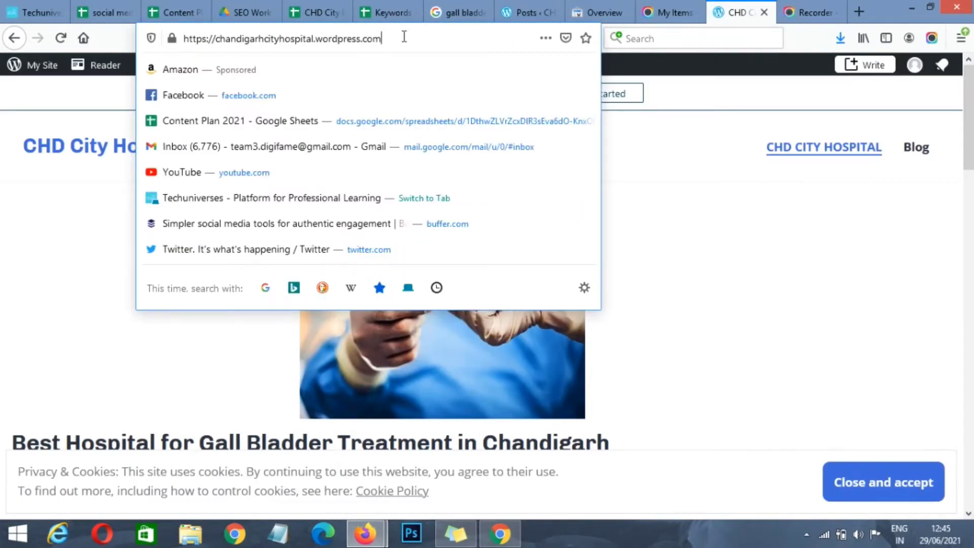
key("ctrl+a")
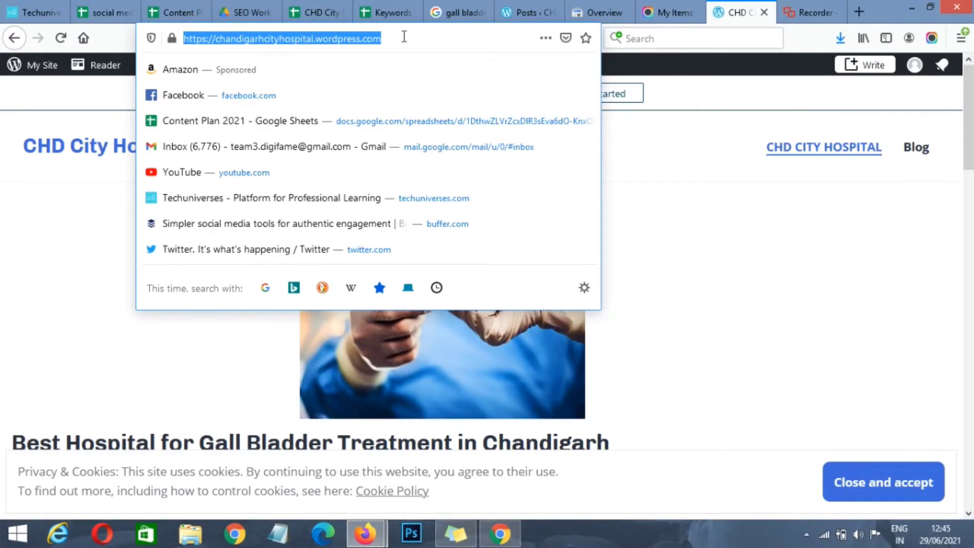
type("chandigarhcityhospital.wordpress.com")
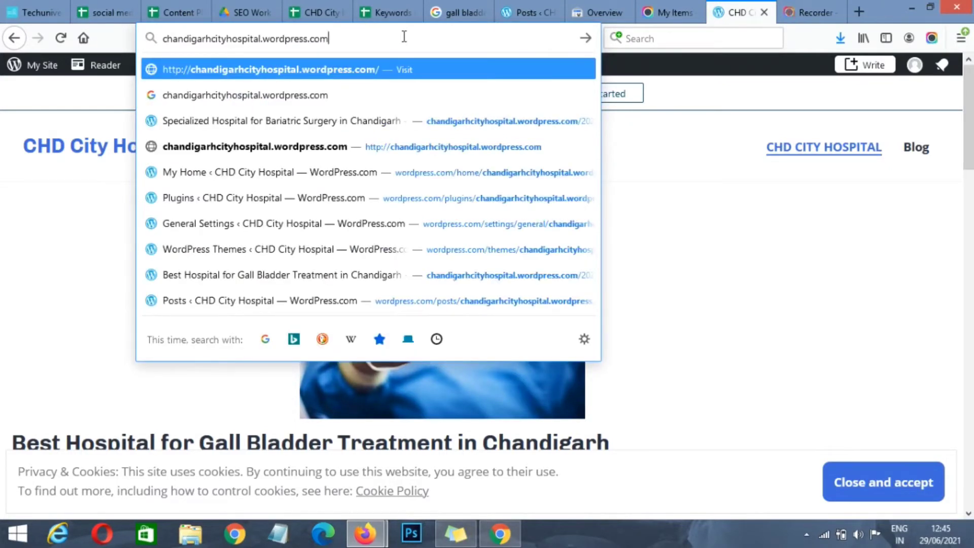
key("ctrl+z")
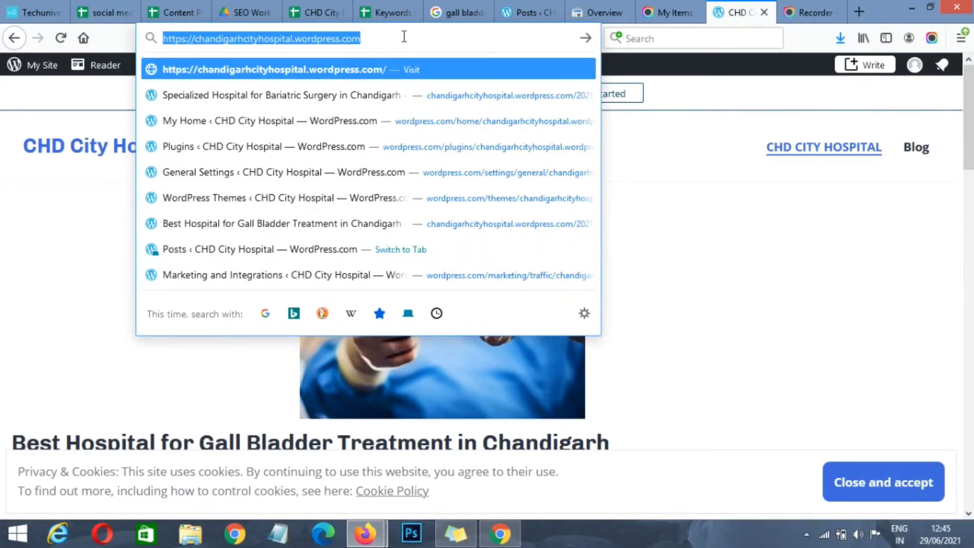
left_click(543, 12)
left_click(570, 13)
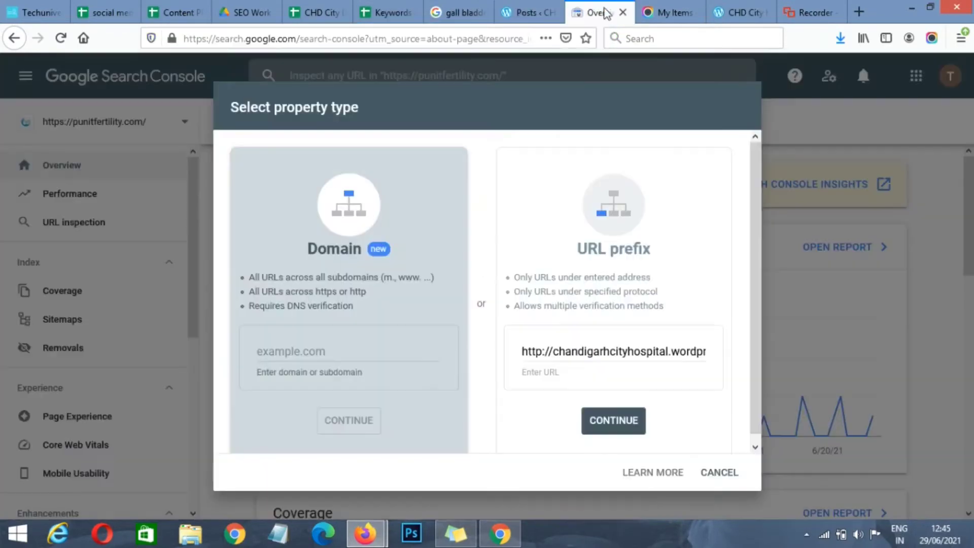
left_click(610, 357)
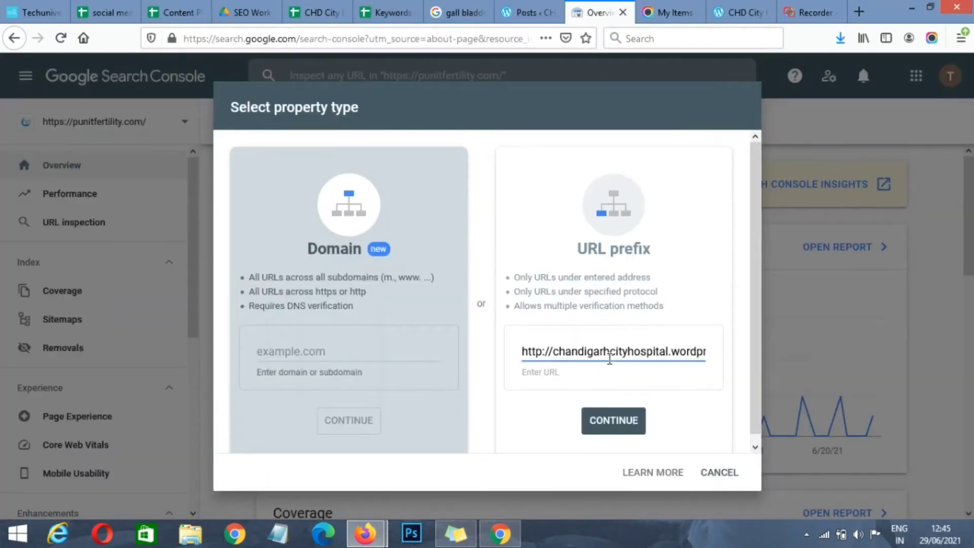
key("ctrl+a")
key("End")
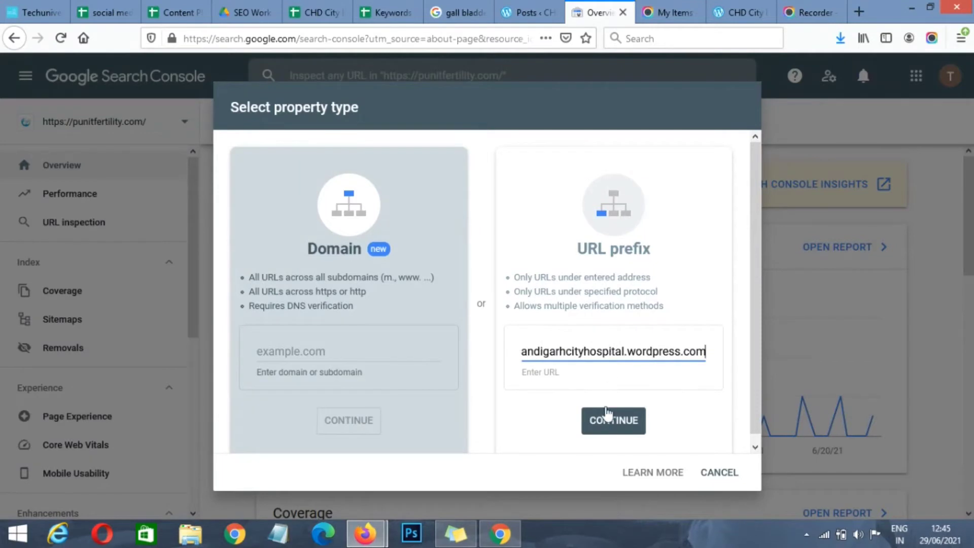
left_click(611, 421)
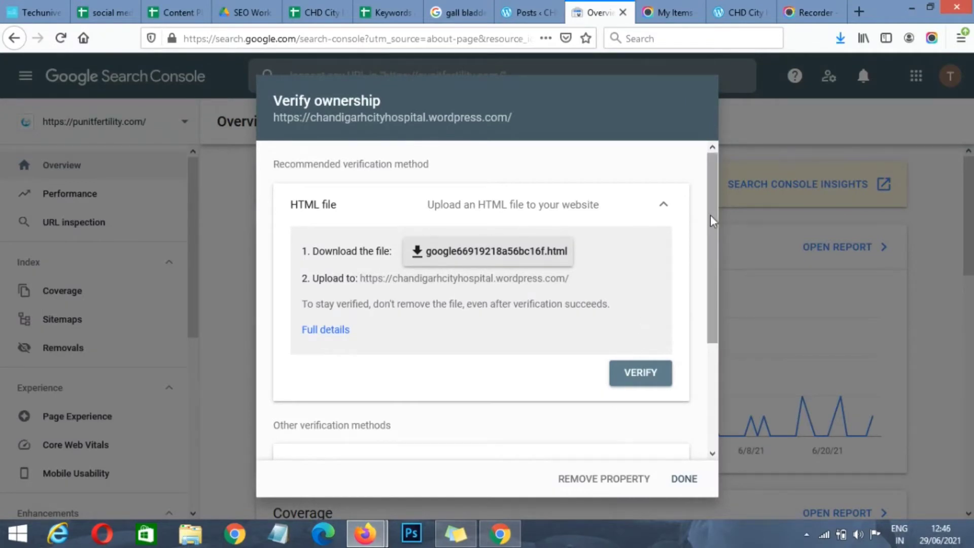
- Expand the HTML tag verification method and copy its google-site-verification meta tag
left_click_drag(710, 218, 724, 298)
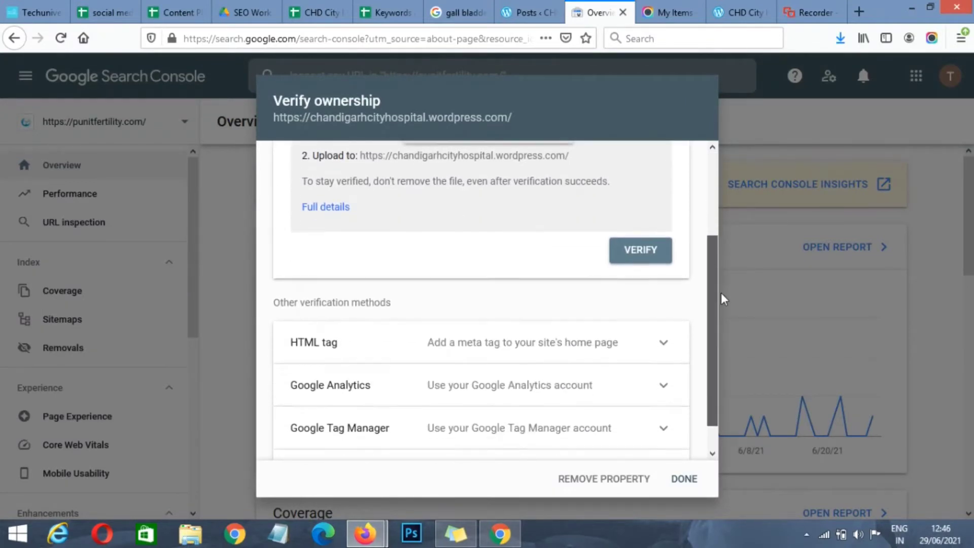
left_click(637, 342)
left_click(637, 345)
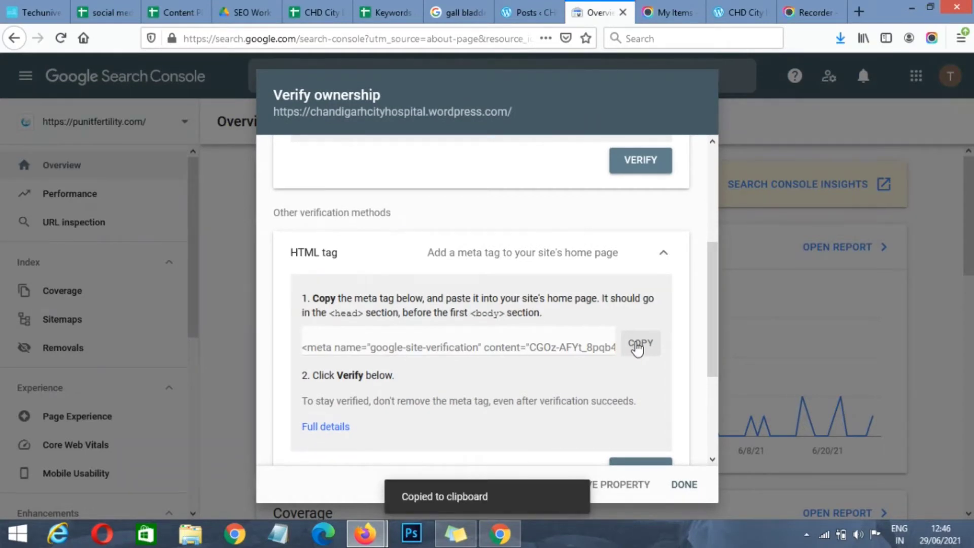
scroll(641, 314, "up", 2)
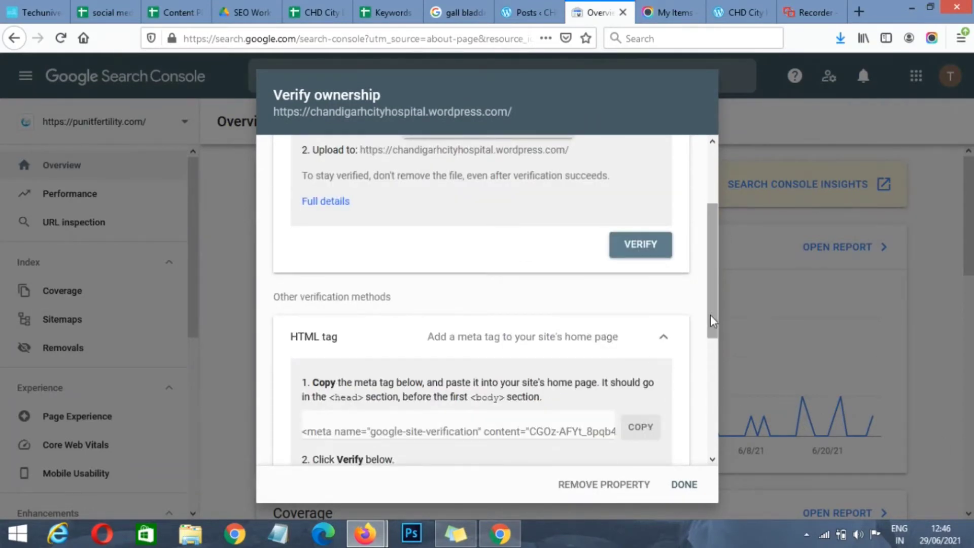
- Copy the google-site-verification meta tag and open the Traffic settings of the CHD City Hospital site's marketing tools in WordPress.com
scroll(713, 321, "down", 2)
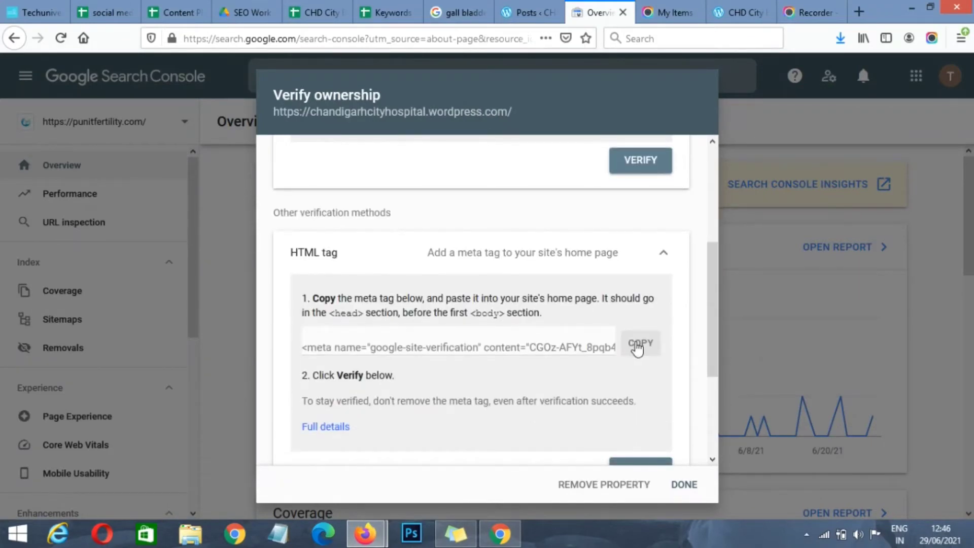
left_click(638, 348)
key("ctrl+Page_Up")
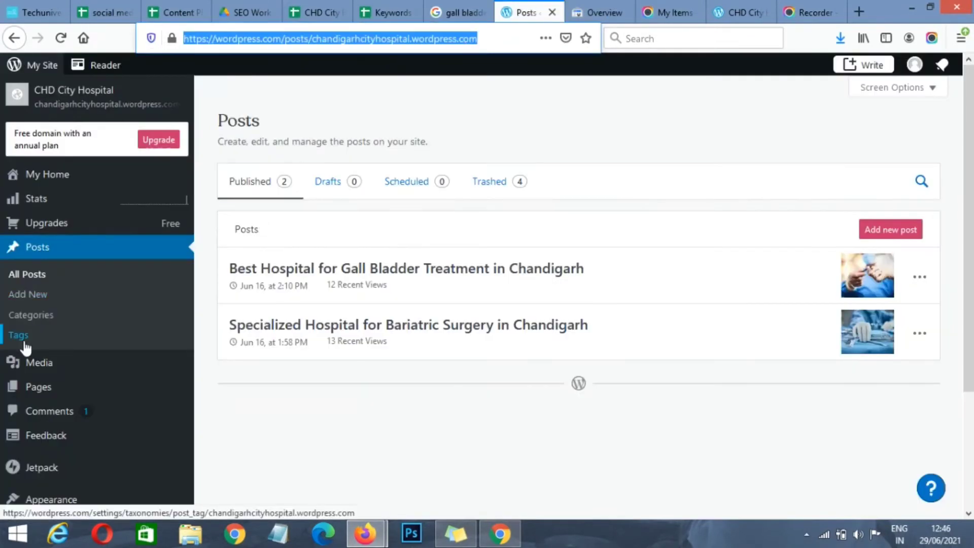
scroll(51, 426, "down", 3)
mouse_move(53, 425)
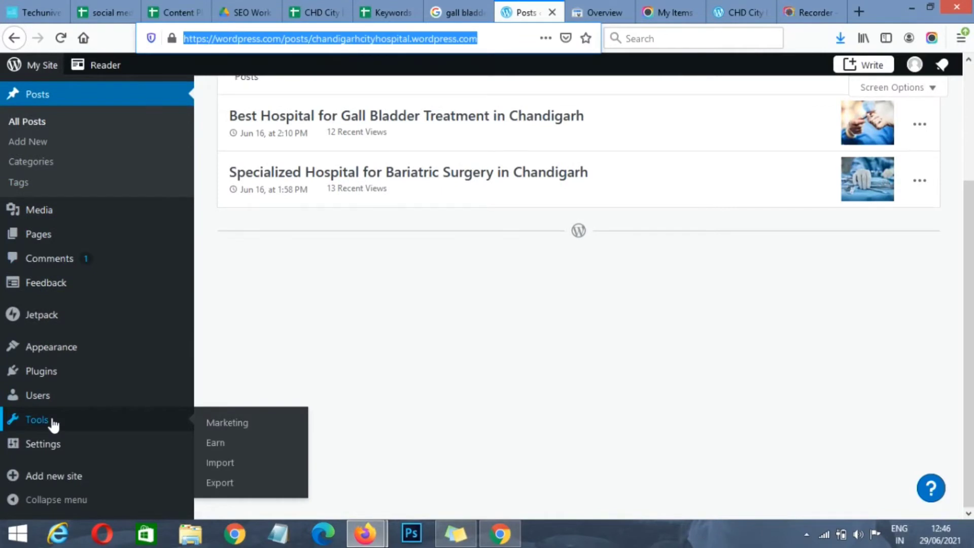
left_click(53, 425)
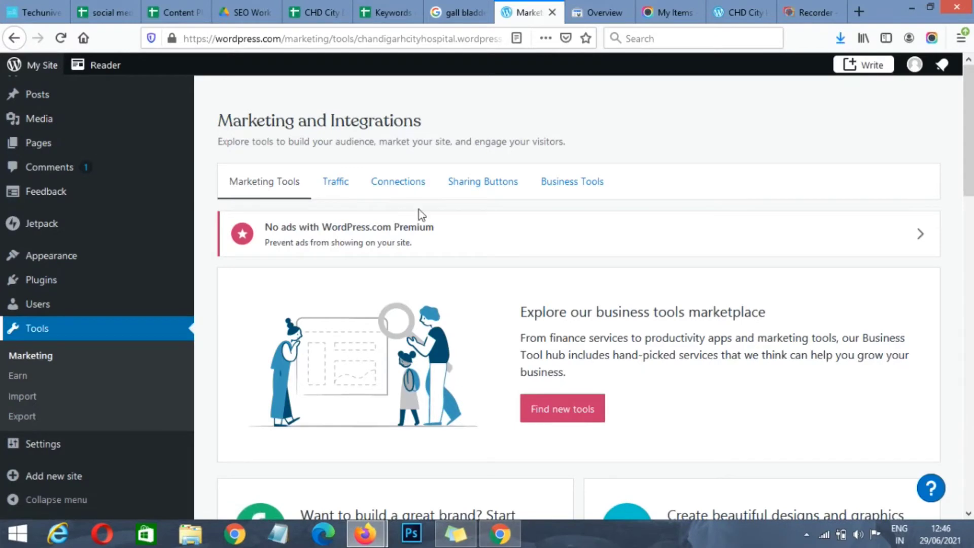
scroll(419, 211, "down", 1)
scroll(419, 209, "up", 3)
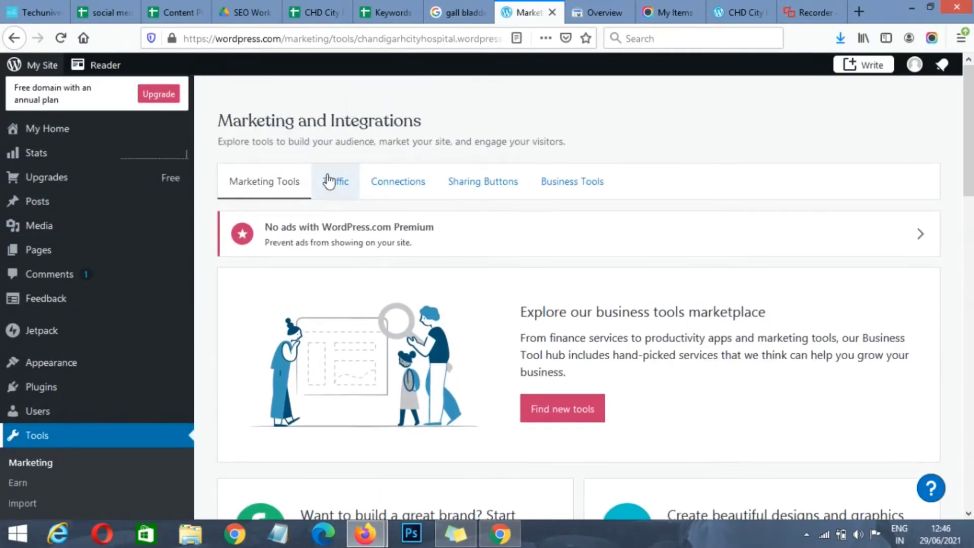
left_click(329, 181)
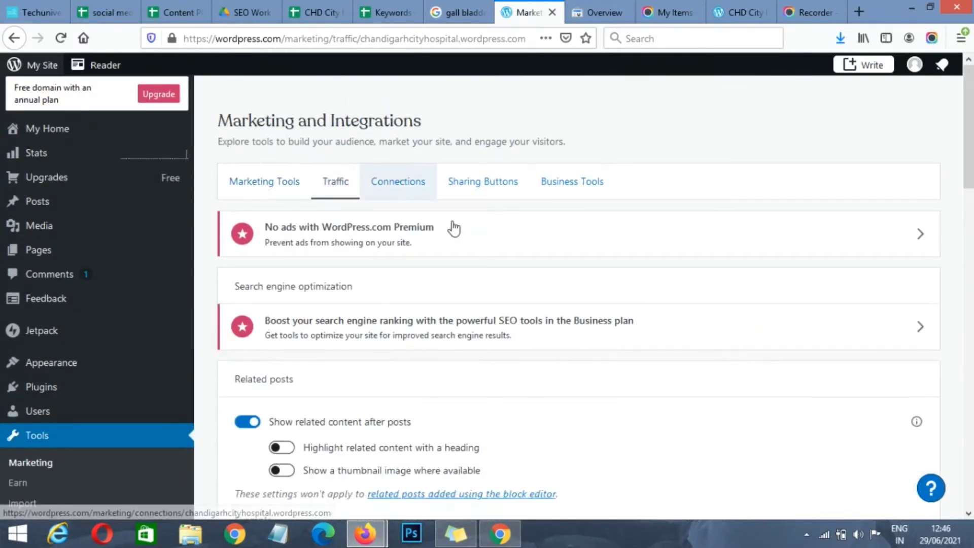
- Paste the copied verification meta tag into the Google field of the site verification services
scroll(496, 260, "down", 9)
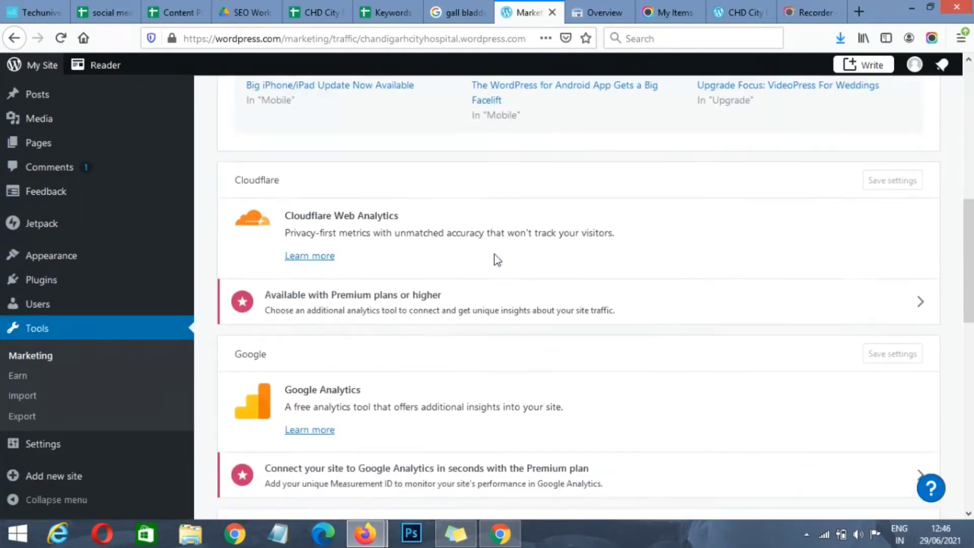
scroll(497, 259, "down", 9)
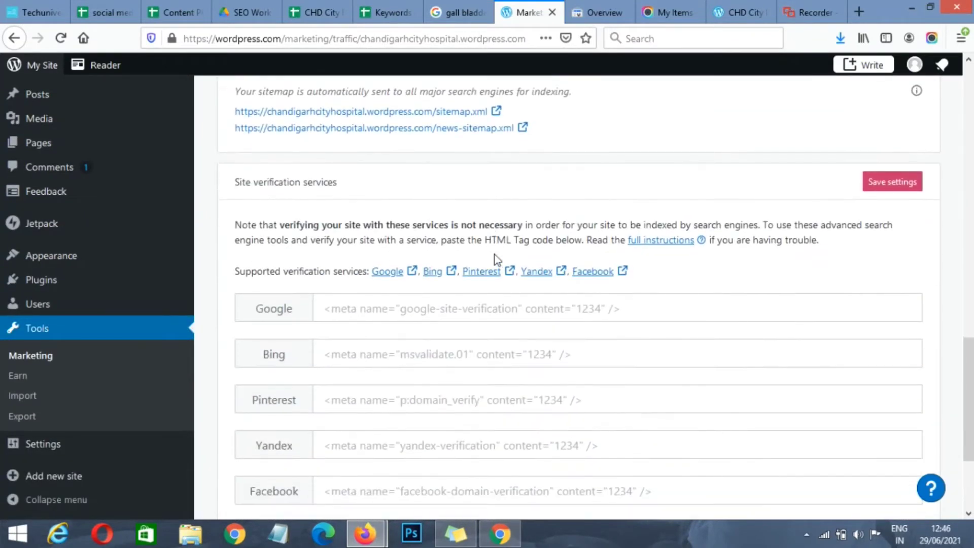
scroll(496, 258, "down", 3)
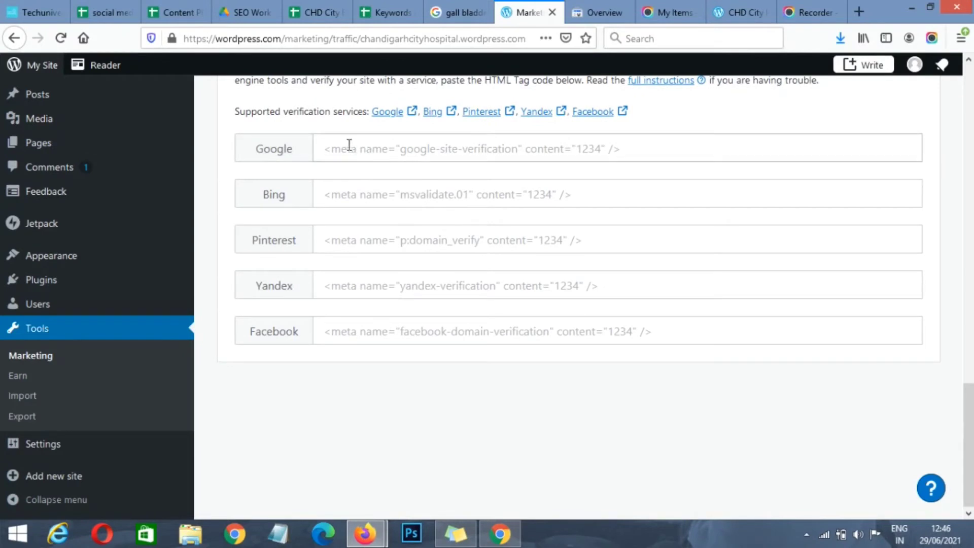
left_click(347, 145)
key("ctrl+v")
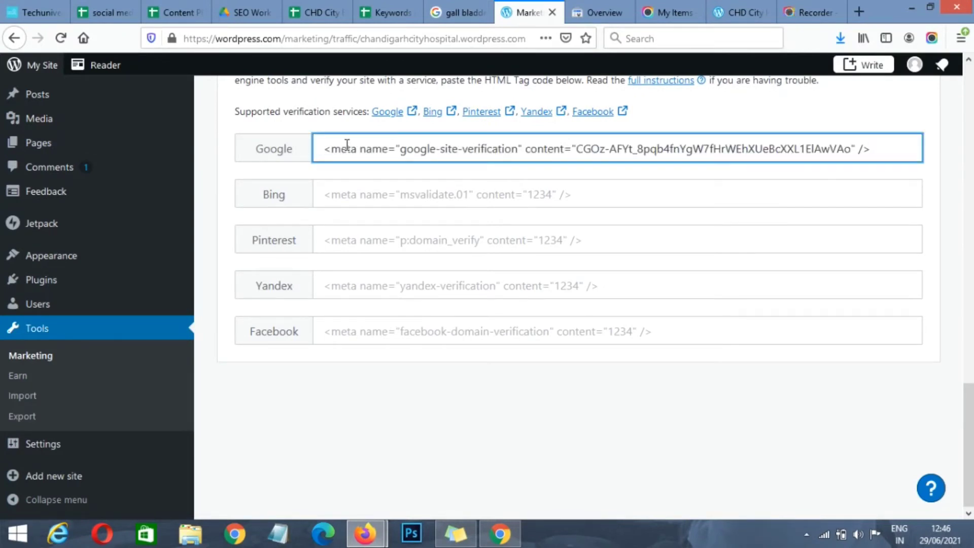
- Save the site verification services settings
scroll(574, 217, "down", 1)
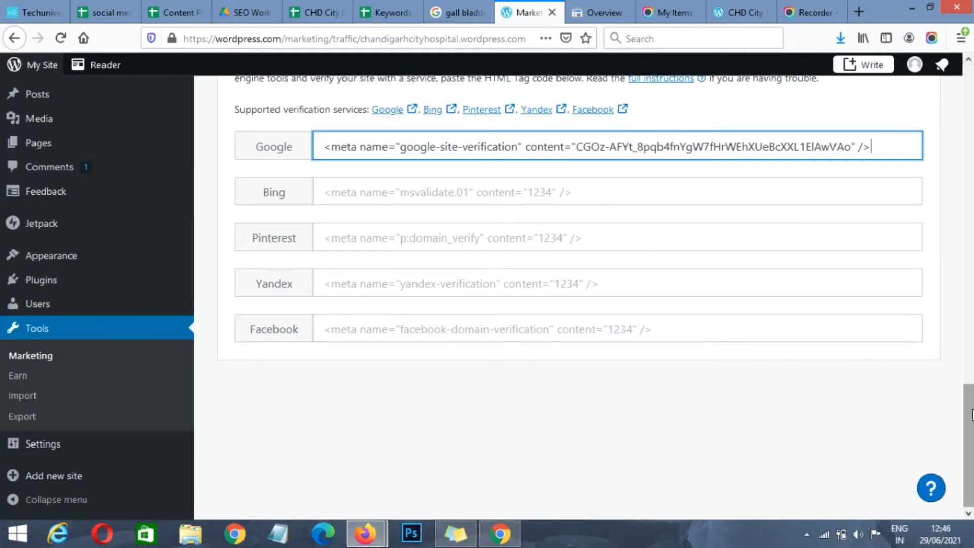
scroll(972, 414, "up", 3)
scroll(971, 414, "down", 3)
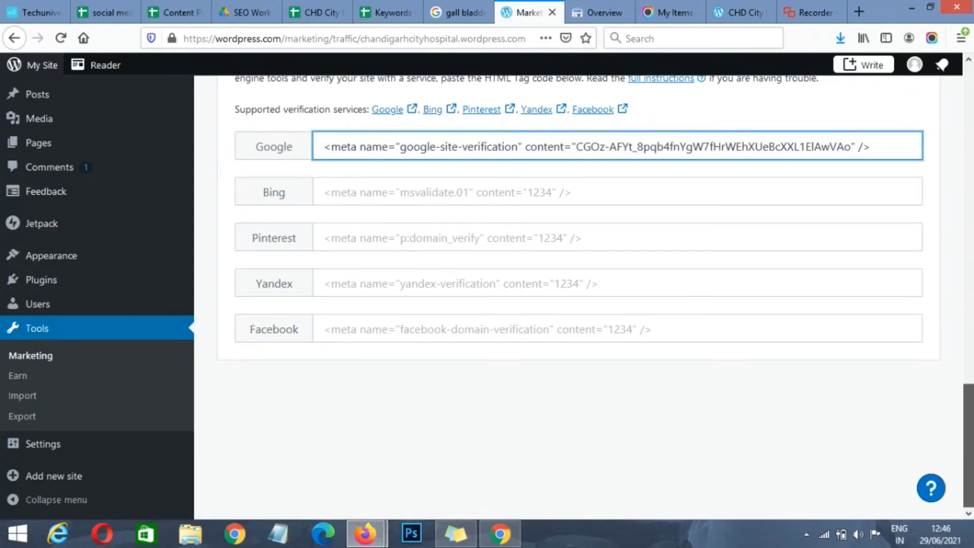
scroll(971, 363, "up", 4)
scroll(971, 362, "up", 2)
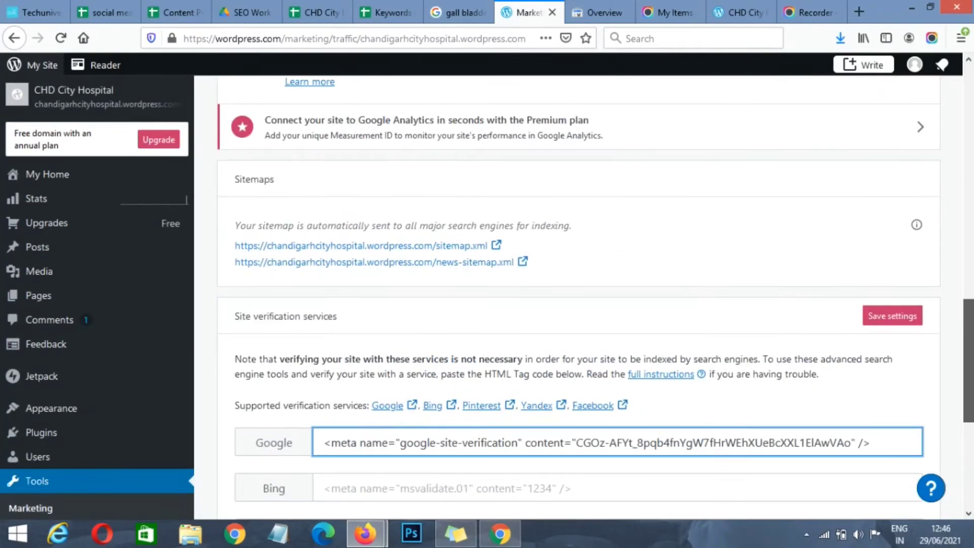
left_click(898, 317)
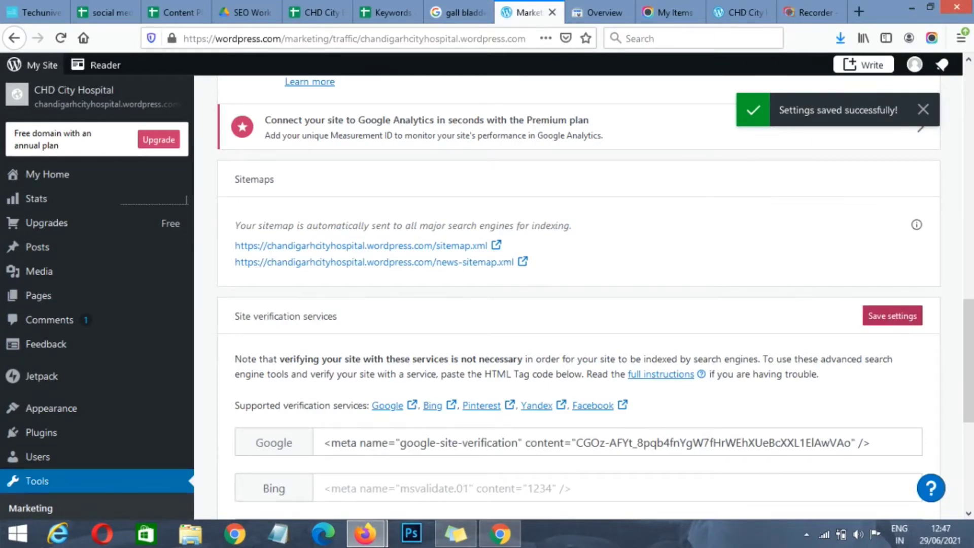
scroll(969, 306, "down", 5)
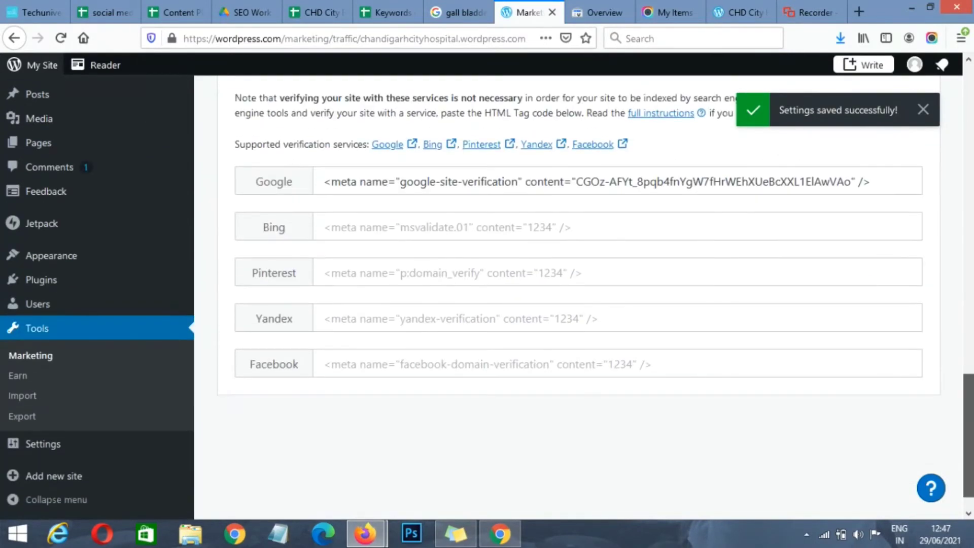
scroll(578, 304, "up", 4)
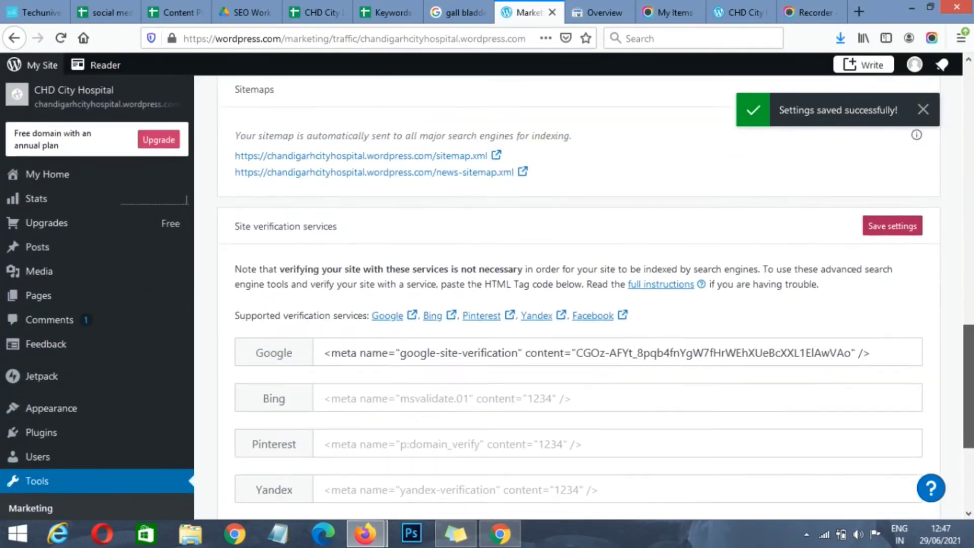
scroll(878, 237, "up", 1)
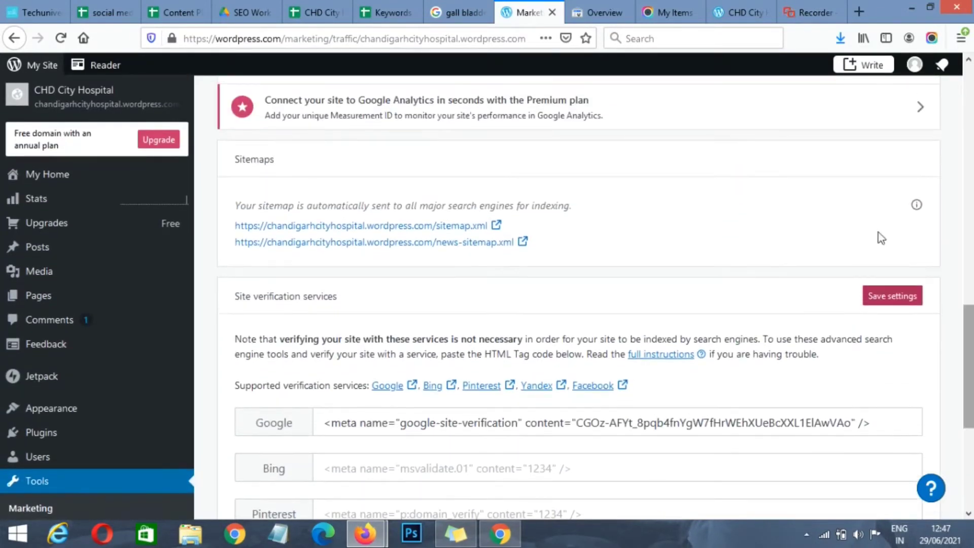
- Return to Google Search Console and verify ownership of the site with the HTML tag method
left_click(612, 14)
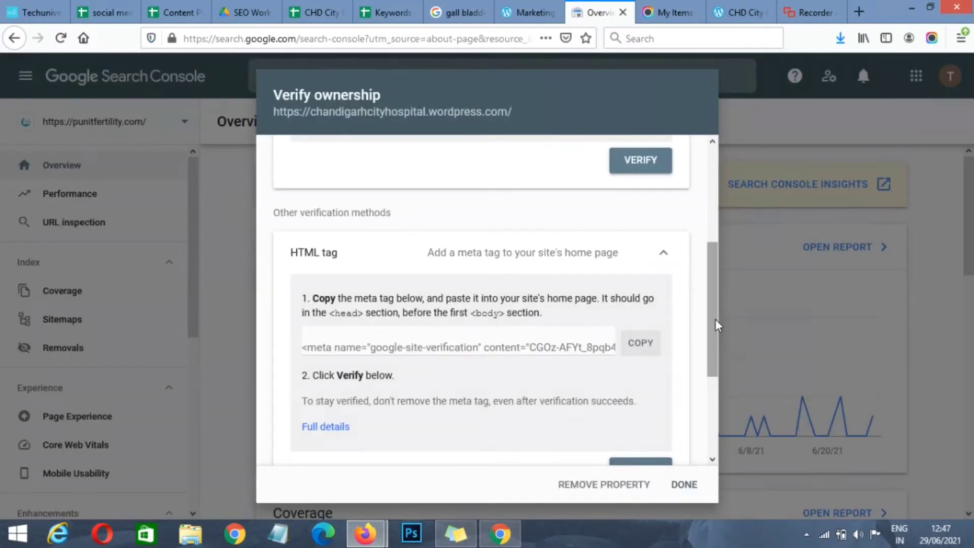
left_click_drag(718, 325, 718, 428)
left_click(642, 303)
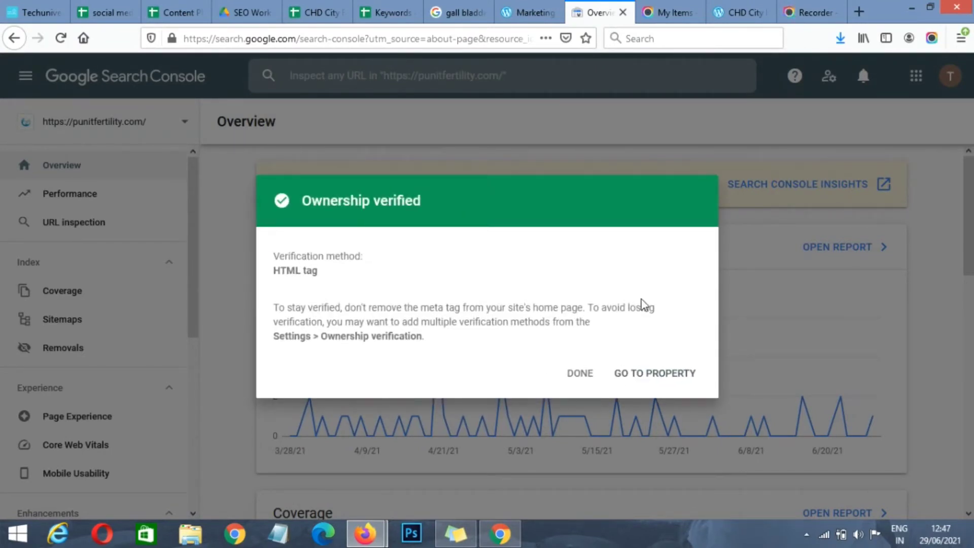
- Go to the verified property's Performance report and start a URL inspection
left_click(650, 375)
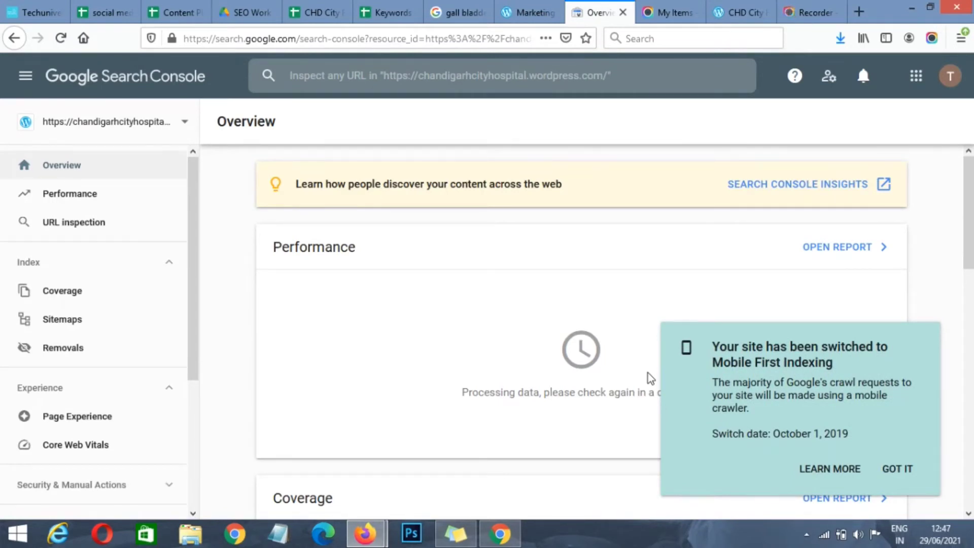
left_click(898, 470)
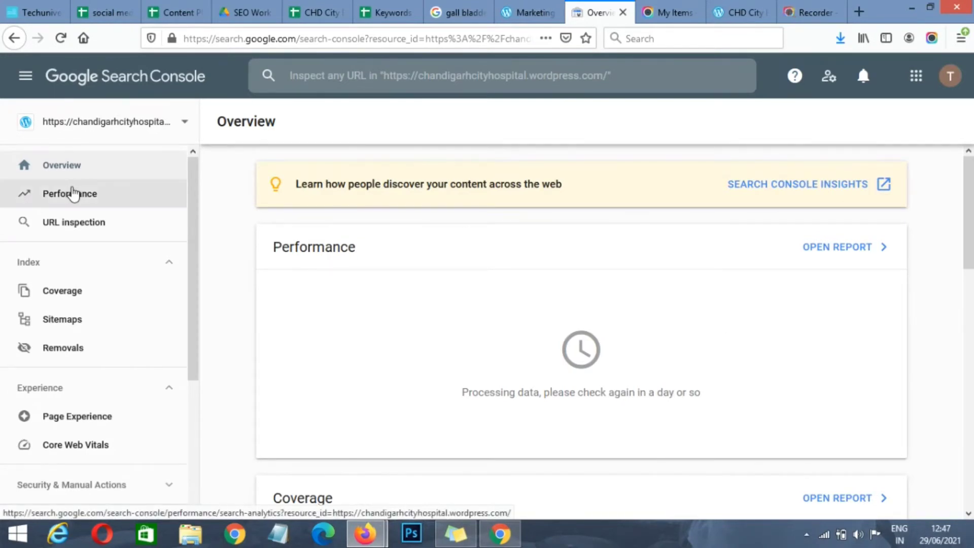
left_click(73, 192)
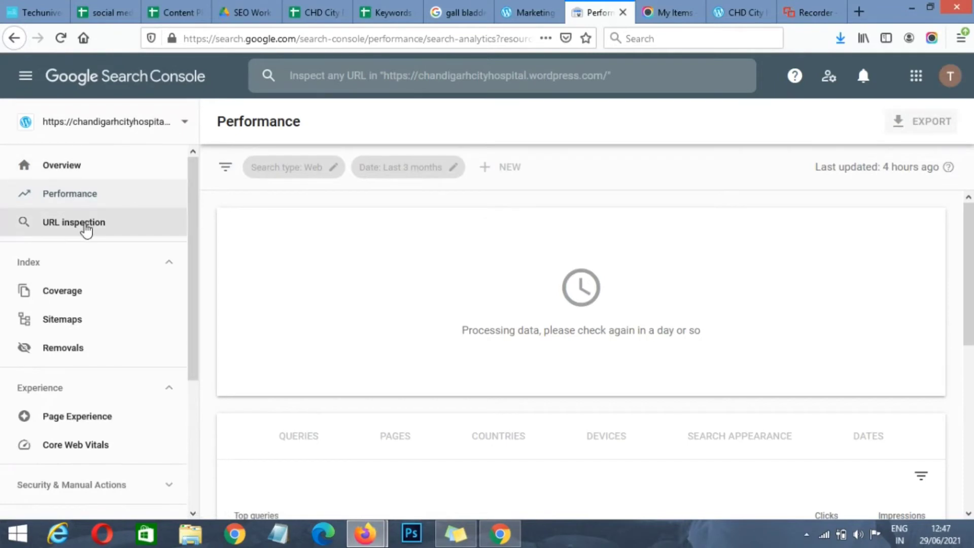
left_click(85, 229)
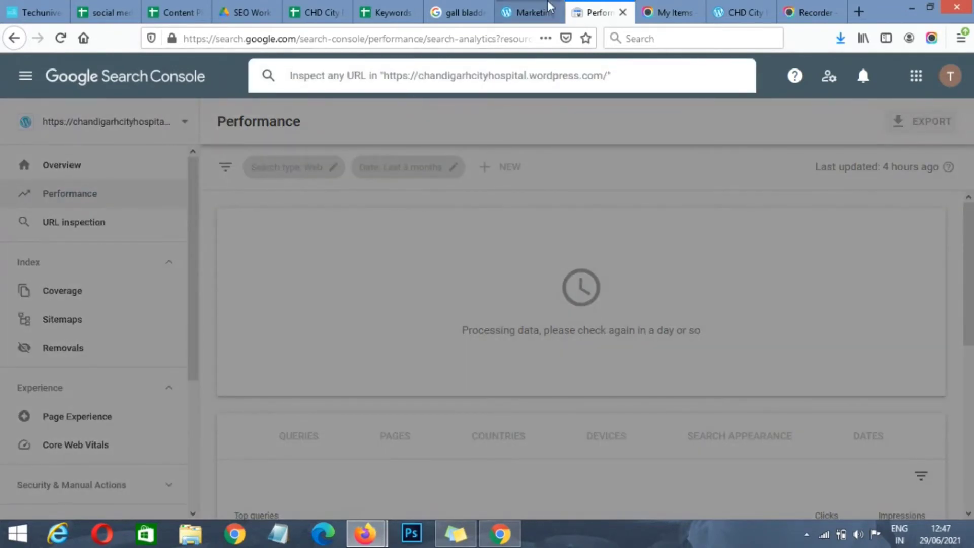
- On the live CHD City Hospital site, open the post "Best Hospital for Gall Bladder Treatment in Chandigarh" in a new tab
left_click(535, 13)
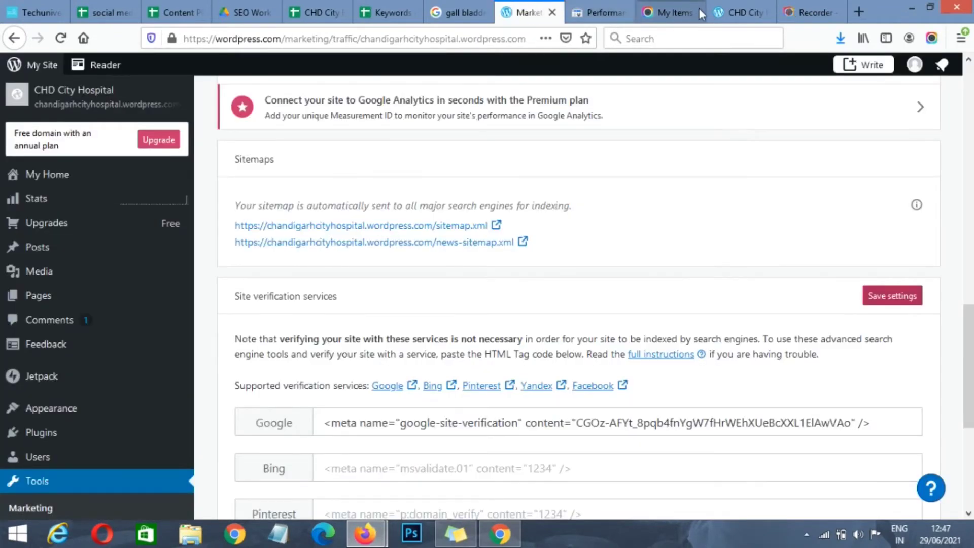
left_click(738, 12)
left_click(699, 200)
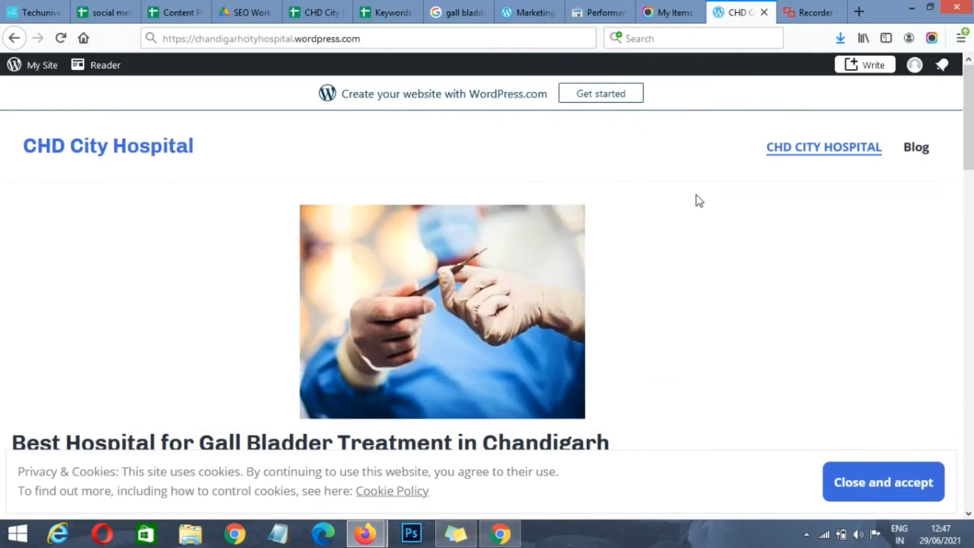
scroll(614, 287, "down", 3)
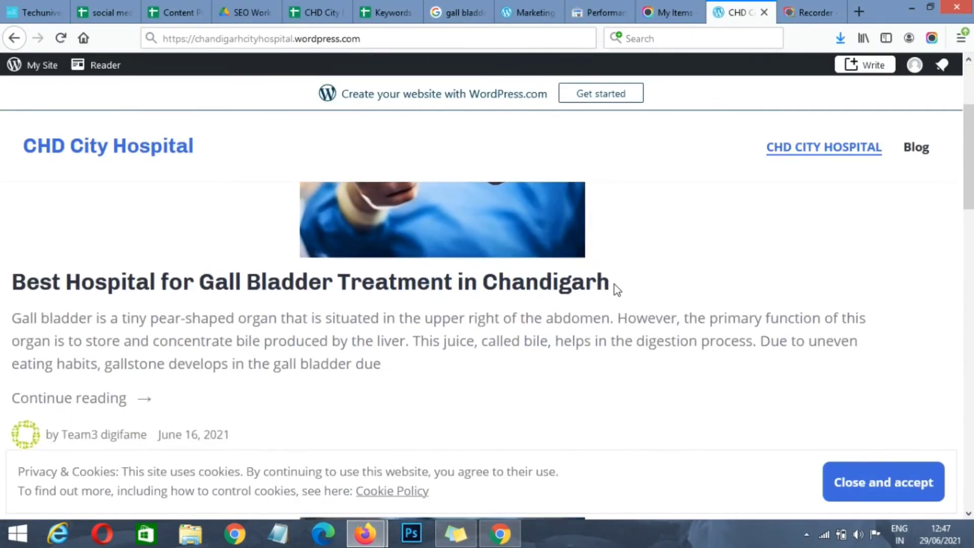
right_click(415, 290)
left_click(481, 301)
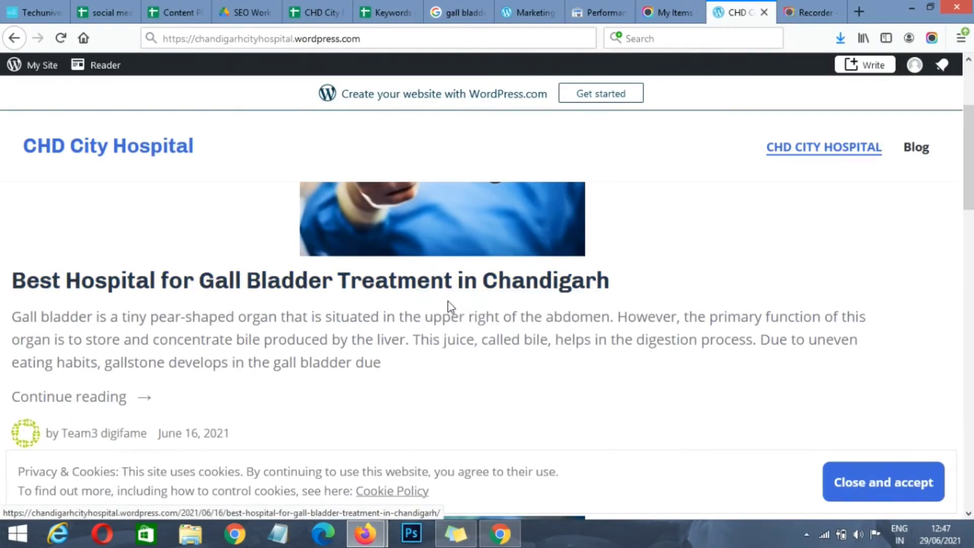
- Copy the link address of the post "Specialized Hospital for Bariatric Surgery in Chandigarh"
scroll(528, 337, "down", 5)
scroll(528, 337, "down", 6)
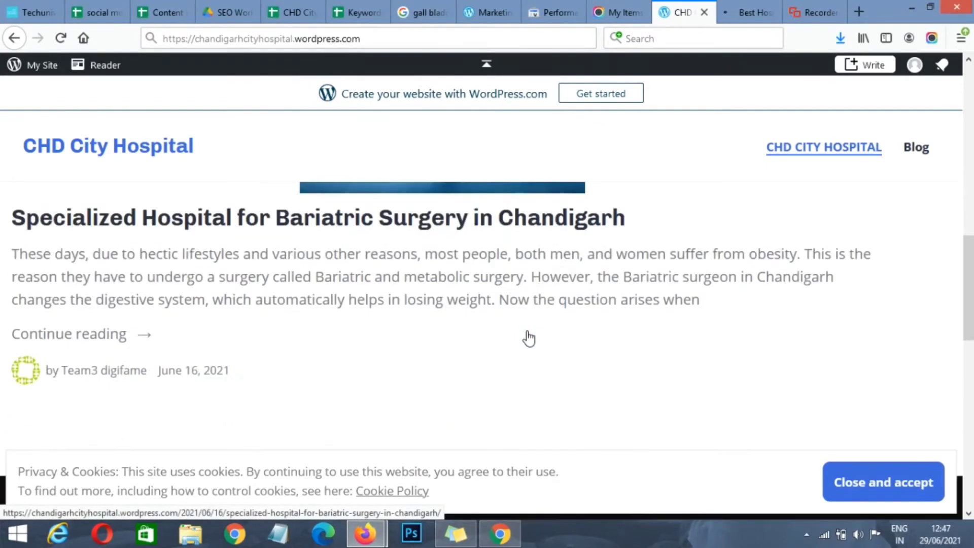
scroll(462, 307, "up", 3)
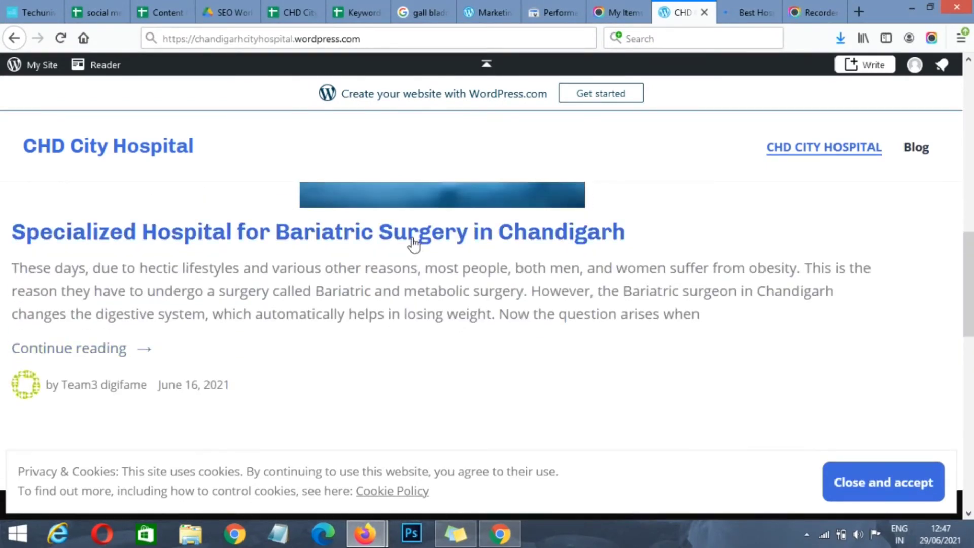
right_click(413, 239)
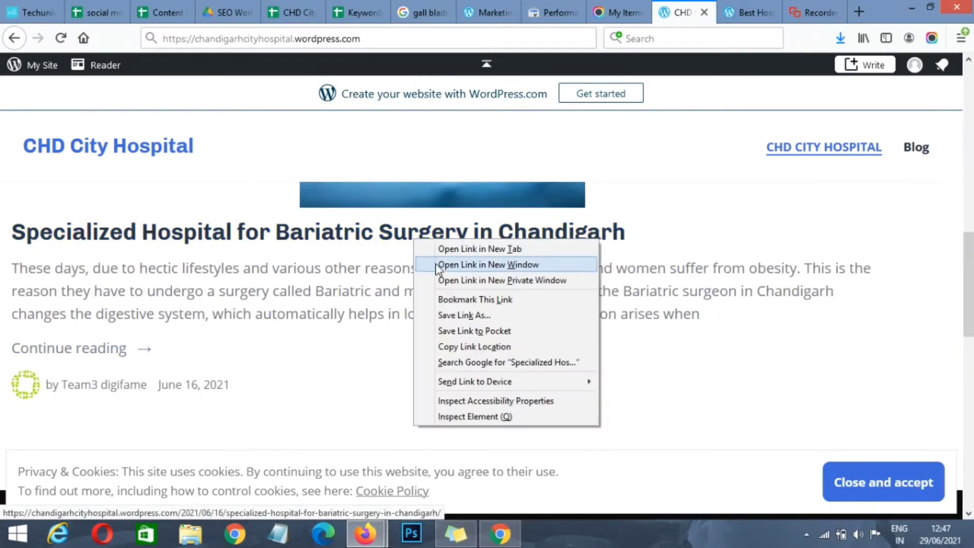
left_click(476, 346)
- Inspect the copied bariatric surgery post URL in Google Search Console and request its indexing
left_click(553, 14)
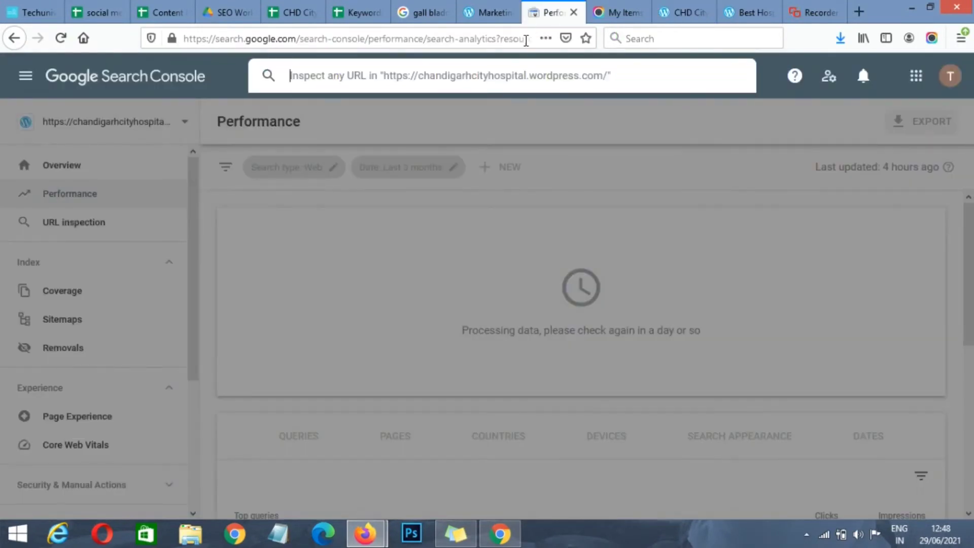
type("https://chandigarhcityhospital.wordpress.com/2021/06/16/specialized-hospital-for-bariatric-surgery-in-chandigarh/")
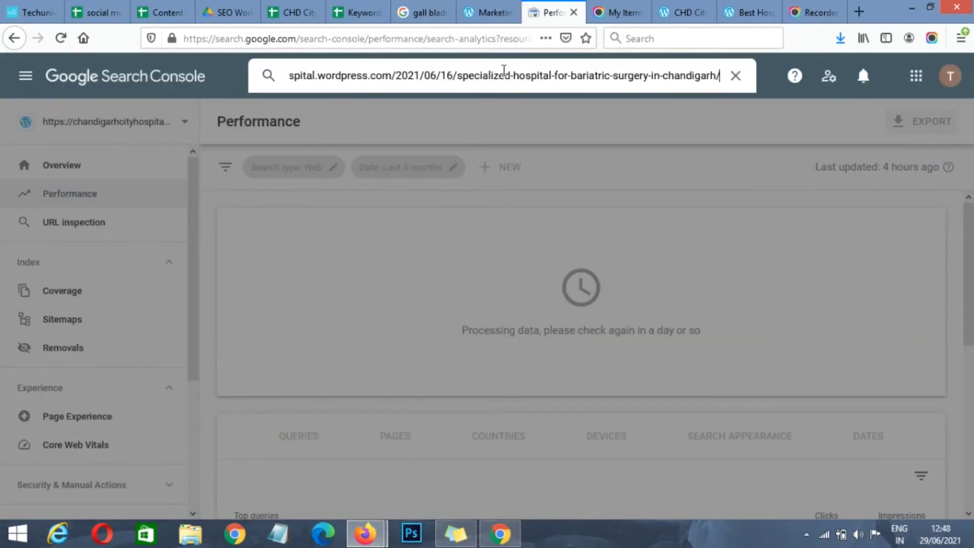
key("Return")
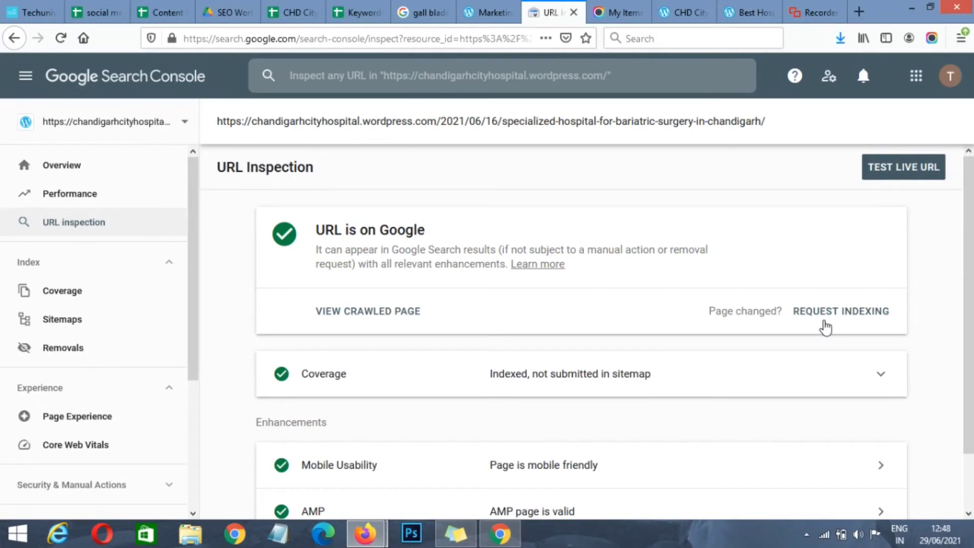
left_click(827, 312)
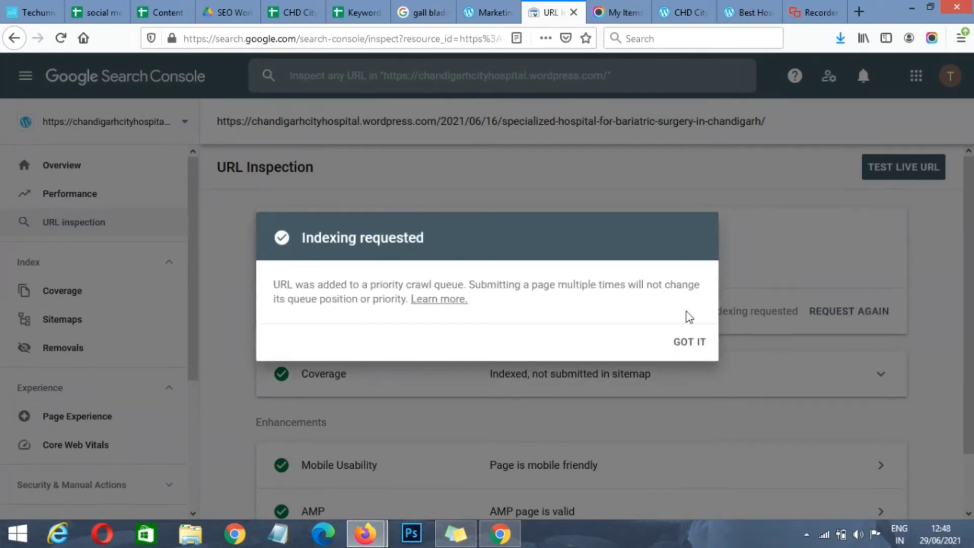
left_click(690, 353)
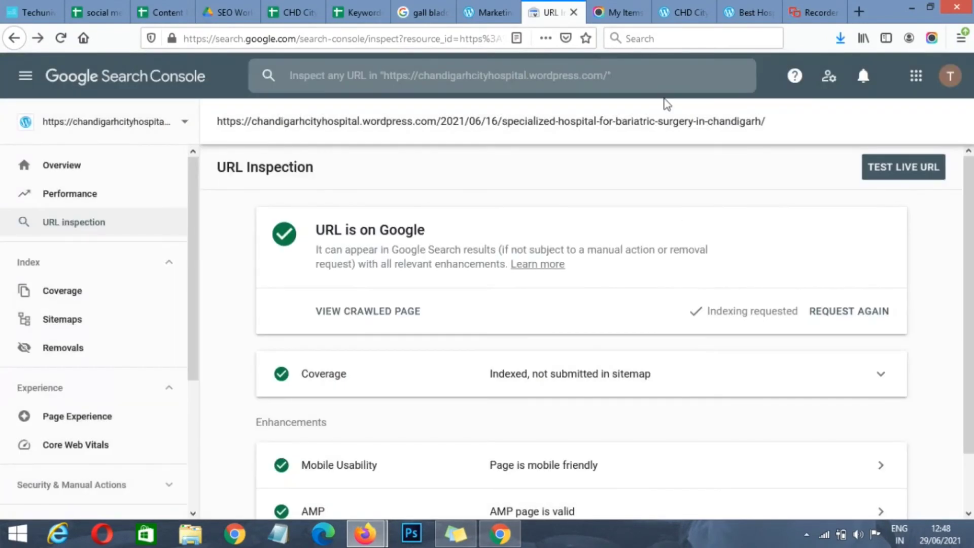
- Copy the URL of the post "Best Hospital for Gall Bladder Treatment in Chandigarh", inspect it in Google Search Console and request its indexing
left_click(740, 15)
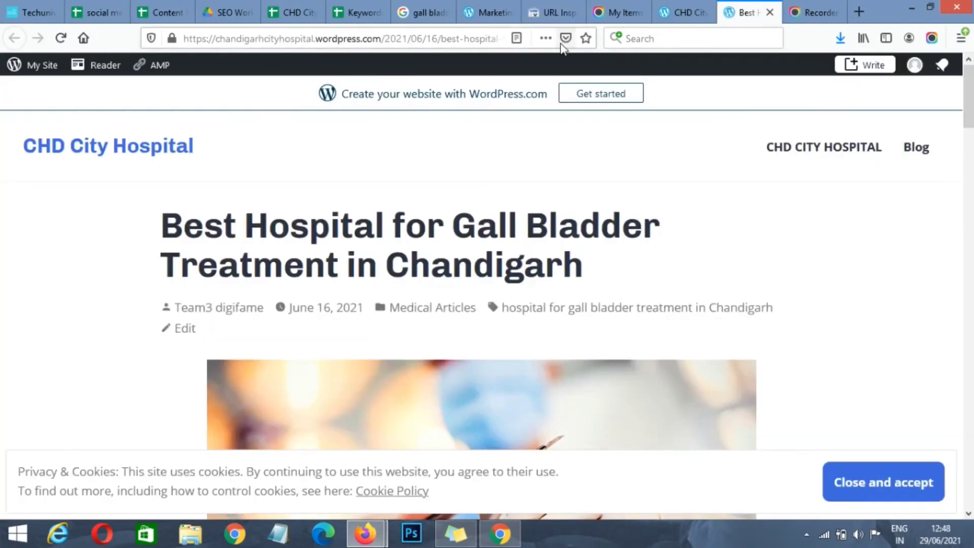
left_click(479, 37)
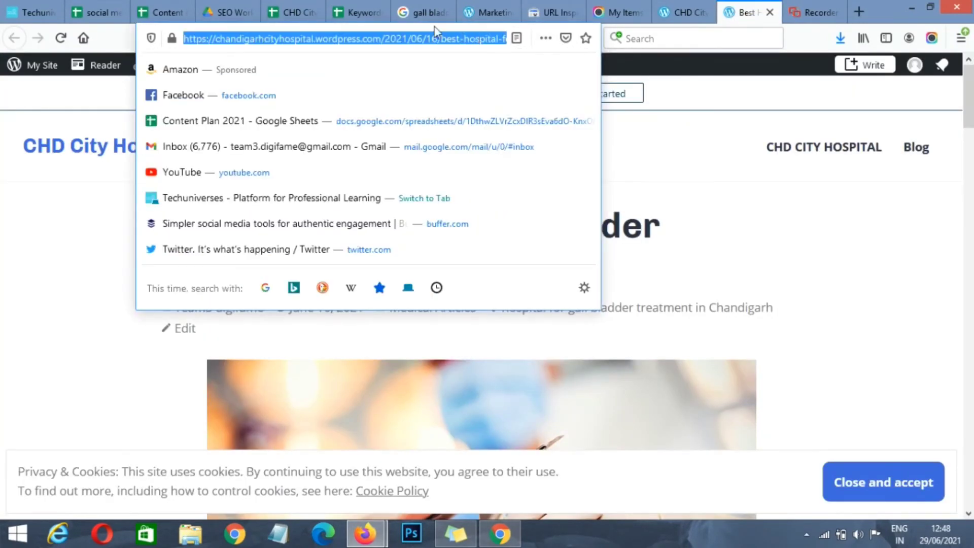
left_click(558, 5)
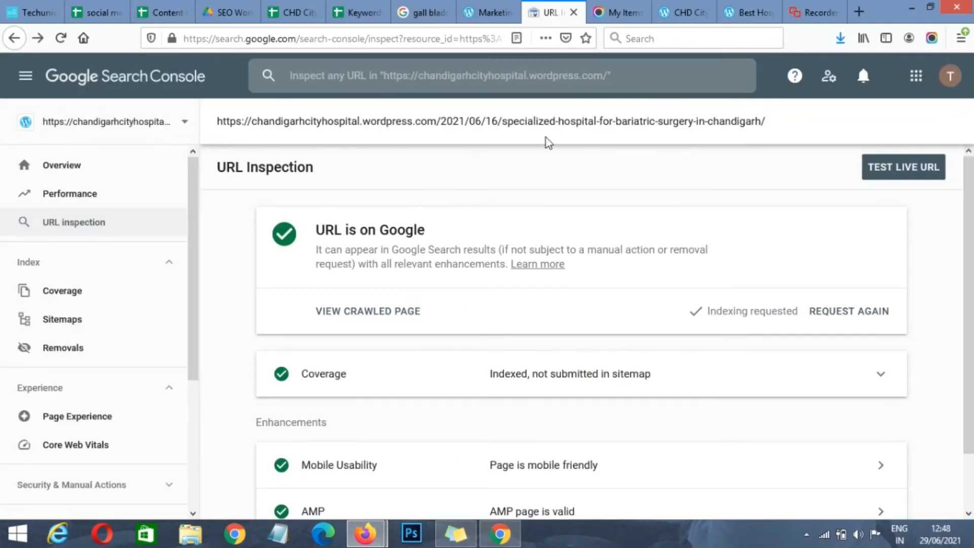
left_click(535, 82)
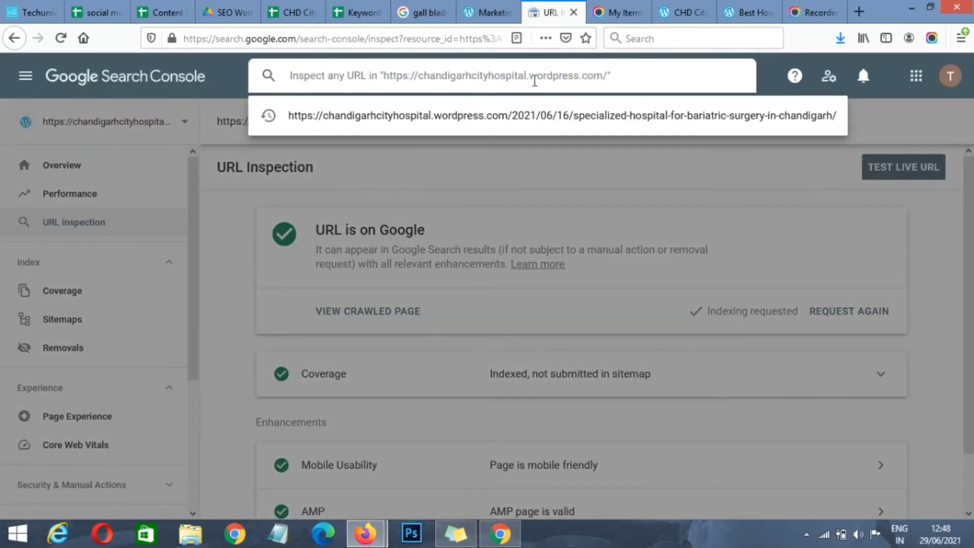
type("https://chandigarhcityhospital.wordpress.com/2021/06/16/best-hospital-for-gall-bladder-treatment-in-chandigarh/")
key("Return")
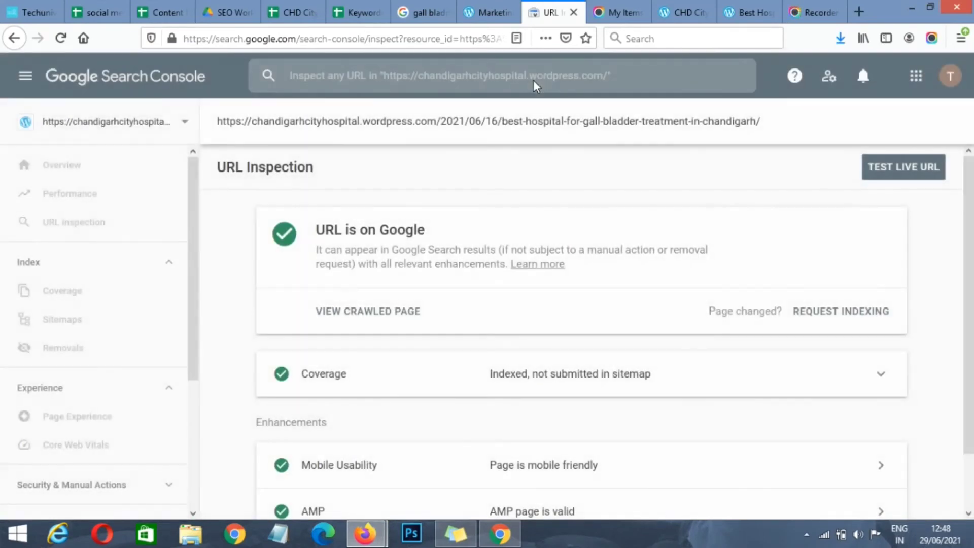
left_click(825, 308)
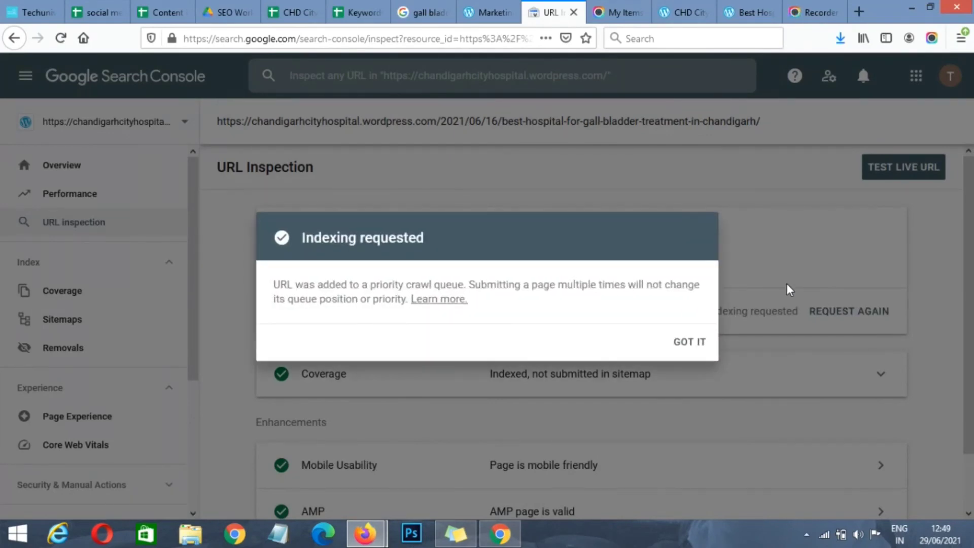
left_click(700, 343)
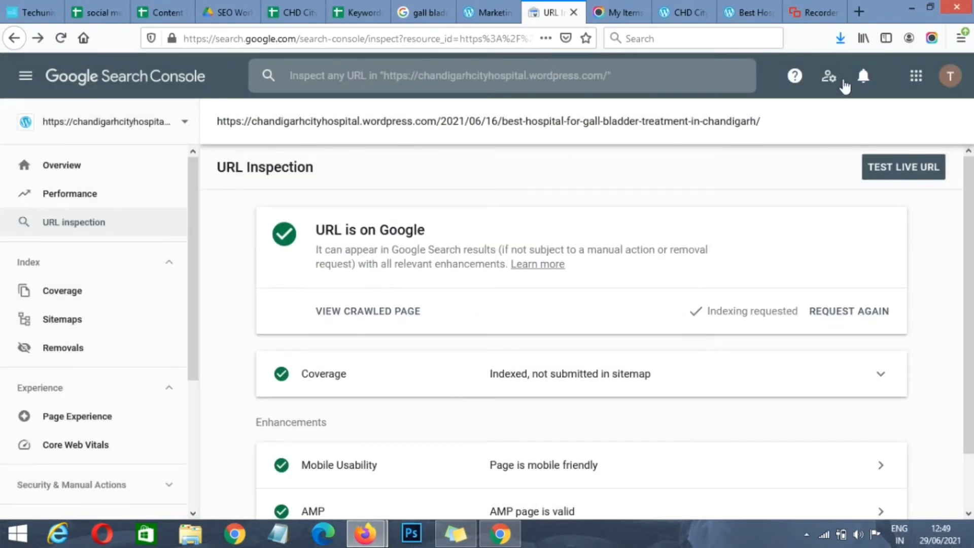
left_click(863, 4)
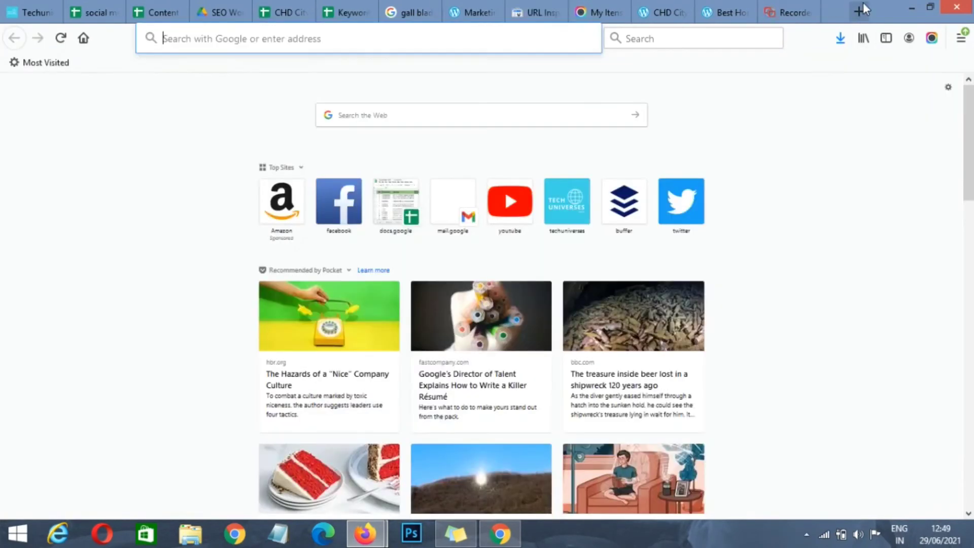
type("google.com")
key("Return")
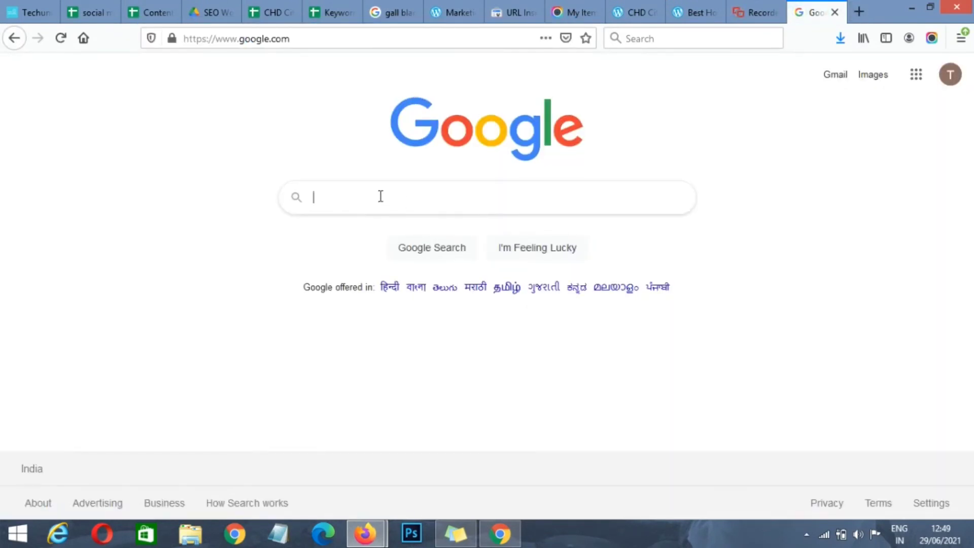
left_click(380, 195)
type("https://chandigarhcityhospital.wordpress.com/2021/06/16/best-hospital-for-gall-bladder-treatment-in-chandigarh/")
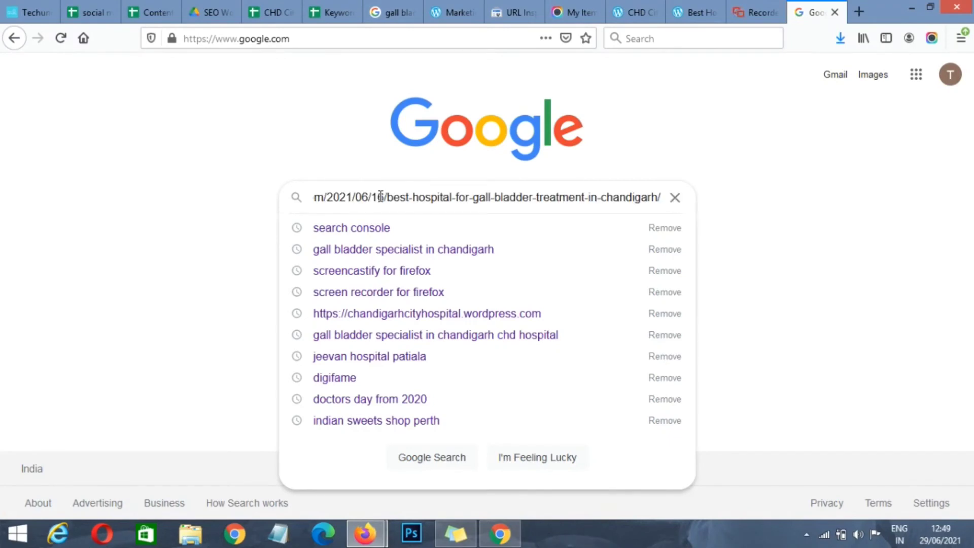
key("BackSpace")
key("BackSpace")
key("BackSpace")
key("BackSpace")
key("BackSpace")
key("BackSpace")
key("BackSpace")
key("BackSpace")
key("BackSpace")
key("BackSpace")
key("BackSpace")
key("BackSpace")
key("BackSpace")
key("BackSpace")
key("BackSpace")
key("BackSpace")
key("BackSpace")
key("BackSpace")
key("BackSpace")
key("BackSpace")
key("BackSpace")
key("BackSpace")
key("BackSpace")
key("BackSpace")
key("BackSpace")
key("BackSpace")
key("BackSpace")
key("BackSpace")
key("BackSpace")
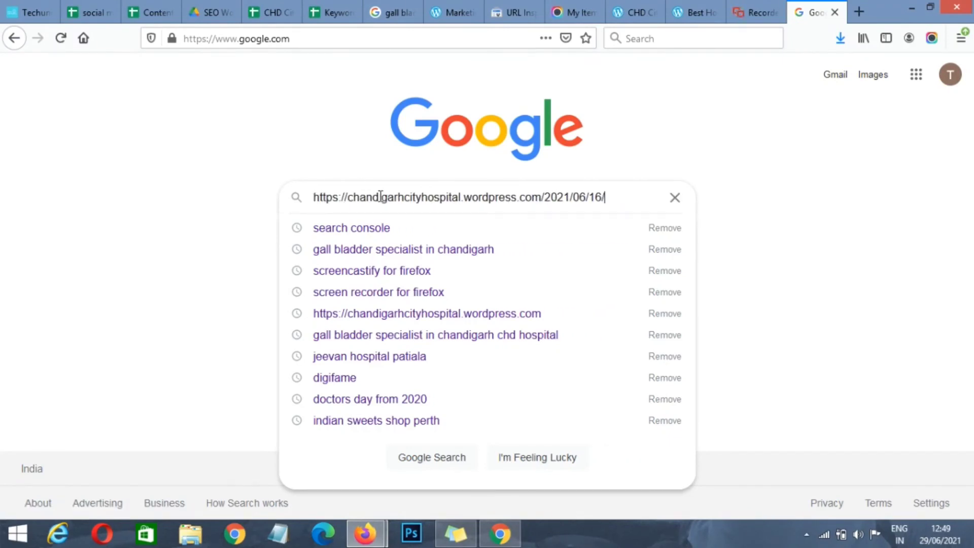
key("BackSpace")
key("BackSpace")
key("BackSpace")
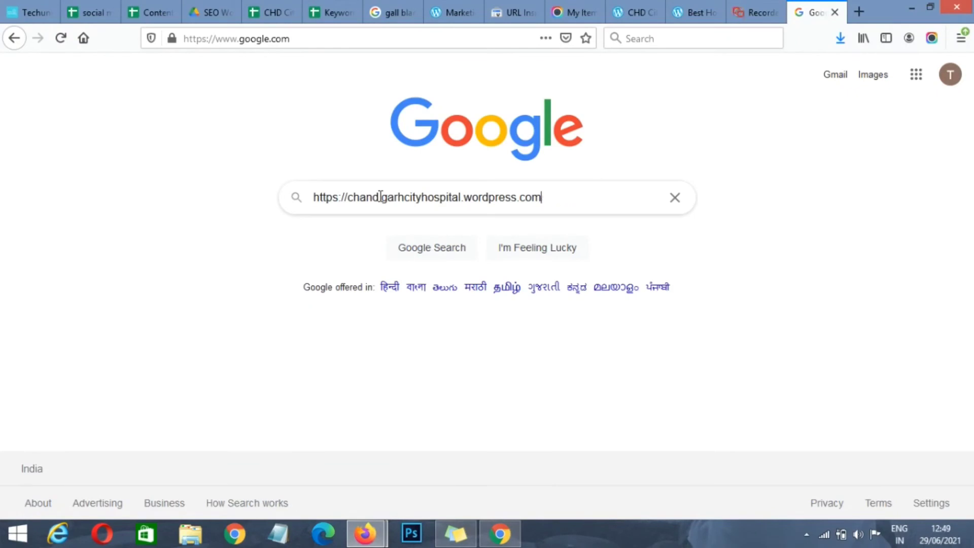
key("Return")
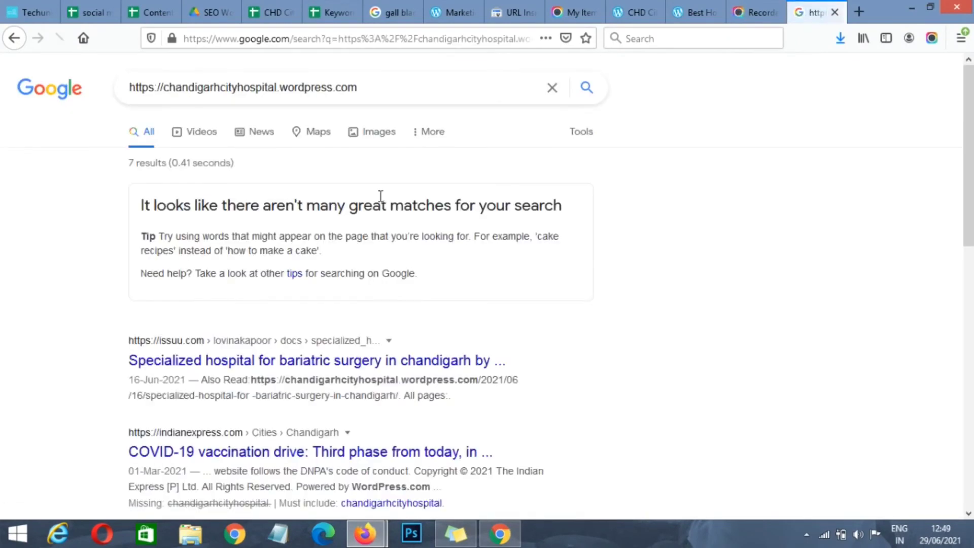
scroll(380, 195, "down", 3)
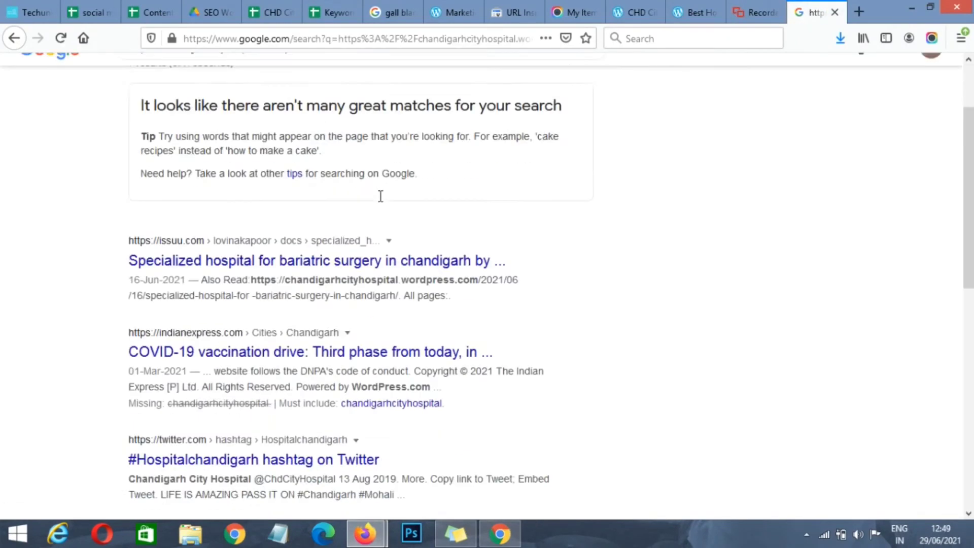
scroll(379, 195, "up", 3)
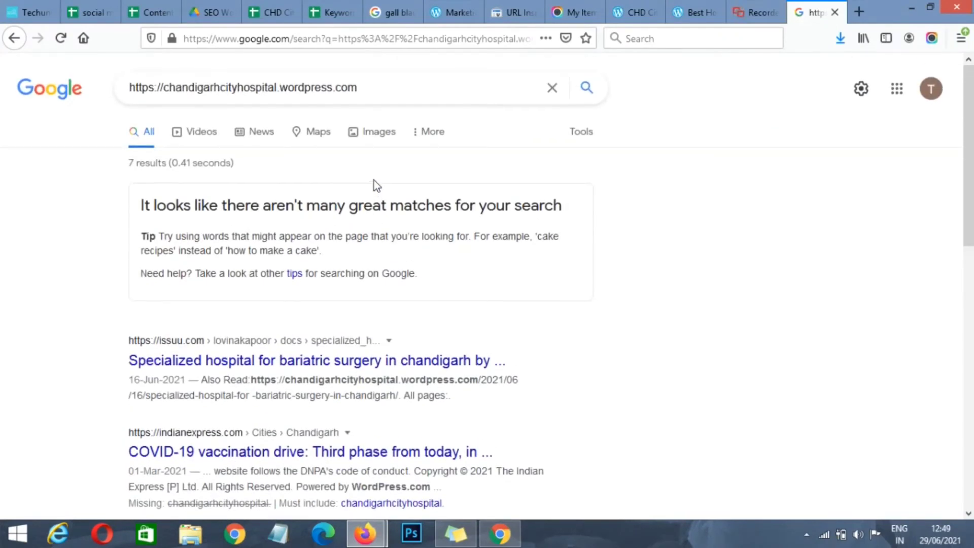
- Replace the Google query with the full URL of the gall bladder treatment post and run the search
left_click(344, 94)
key("ctrl+a")
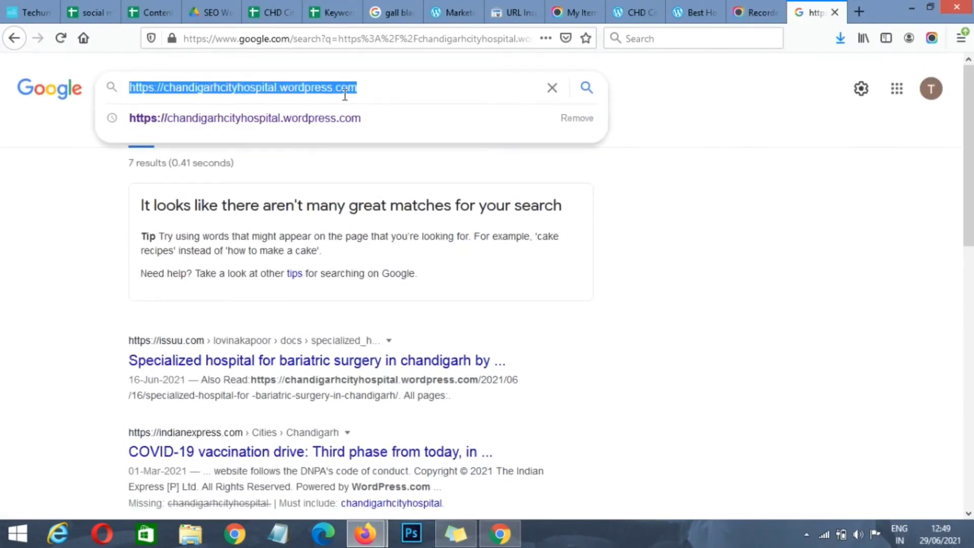
type("https://chandigarhcityhospital.wordpress.com/2021/06/16/best-hospital-for-gall-bladder-treatment-in-chandigarh/")
key("Return")
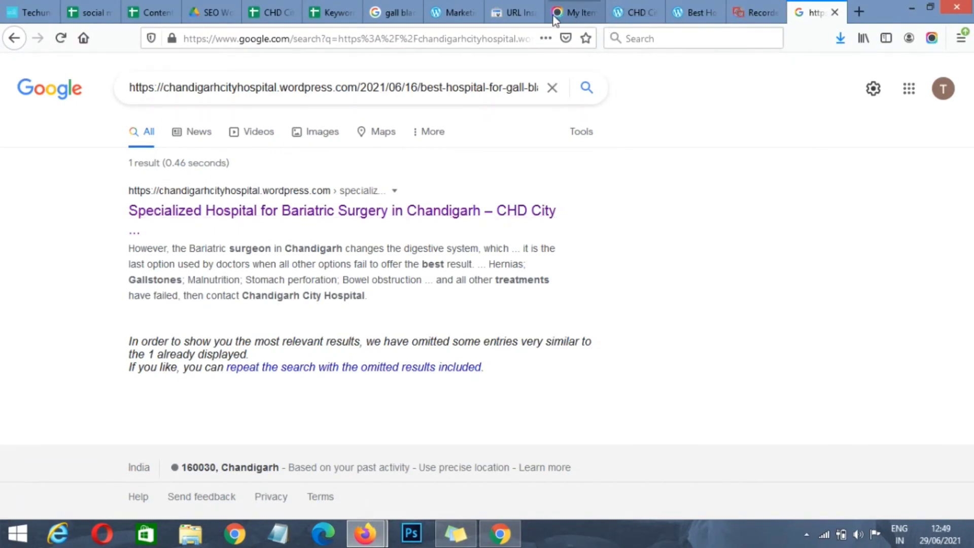
- Return to Google Search Console and view the property's Performance report
left_click(525, 14)
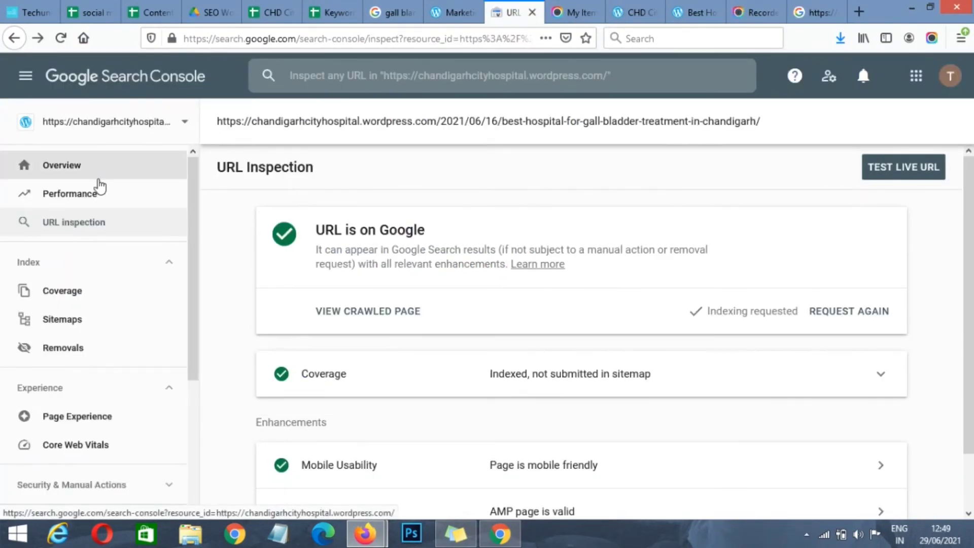
left_click(99, 185)
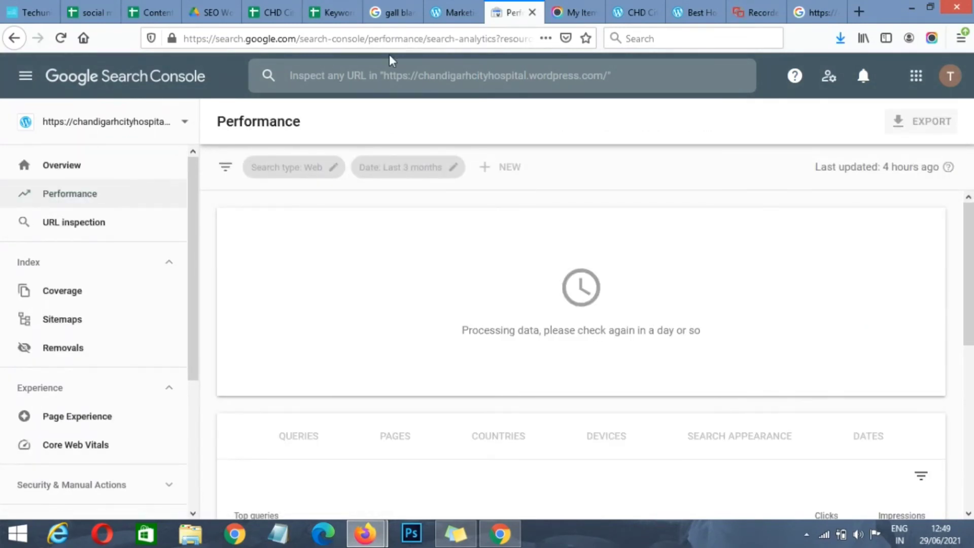
- Switch to the WordPress.com dashboard, review the sitemap and site verification settings, and view the Views chart on My Home
left_click(453, 16)
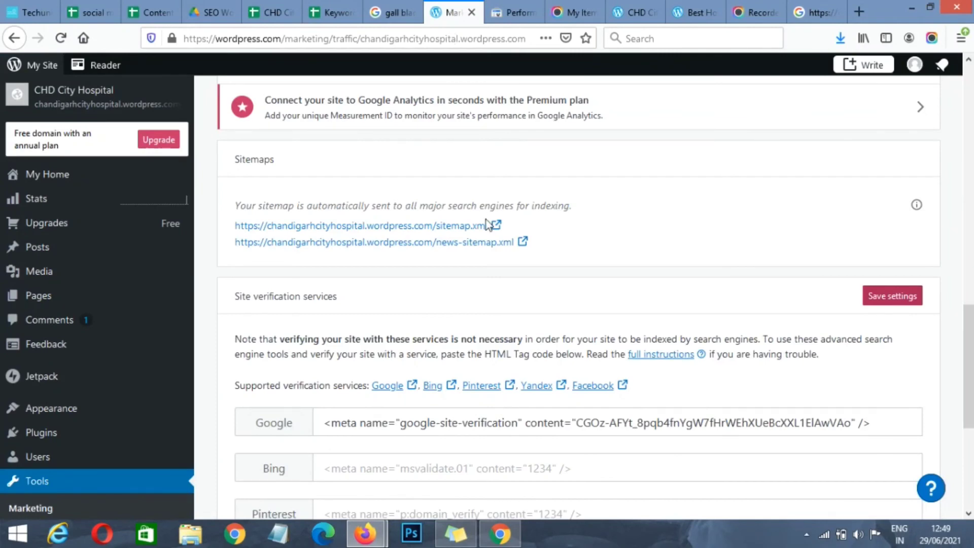
scroll(507, 348, "down", 2)
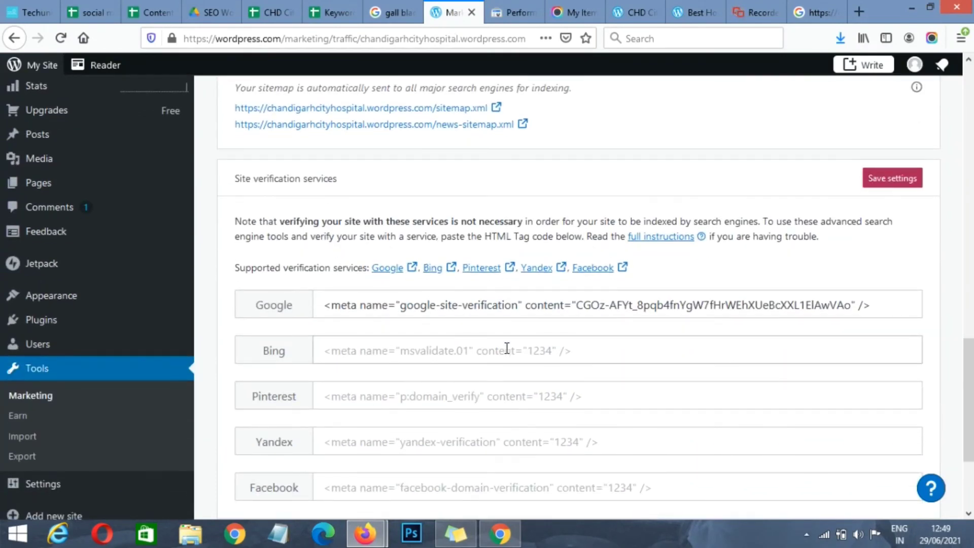
scroll(473, 430, "down", 2)
scroll(473, 430, "up", 4)
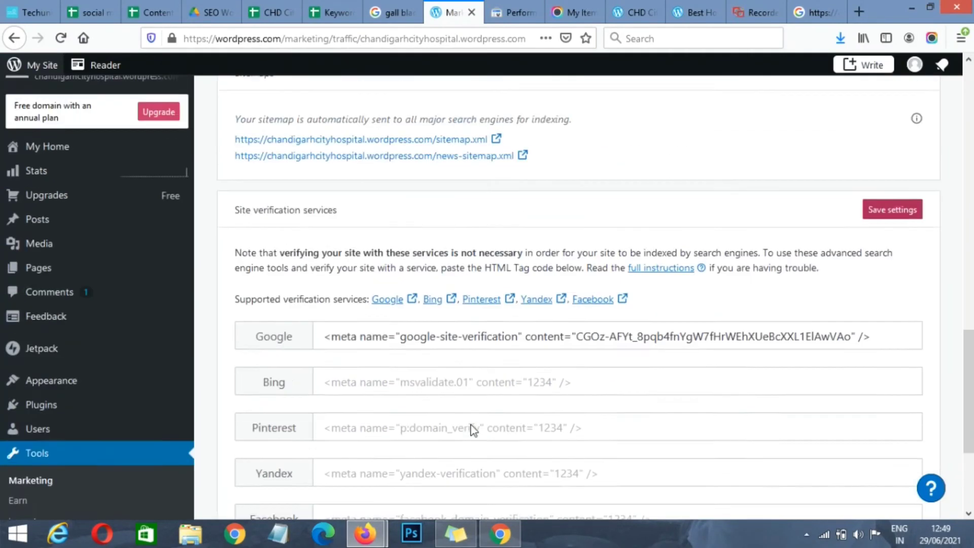
scroll(473, 430, "up", 5)
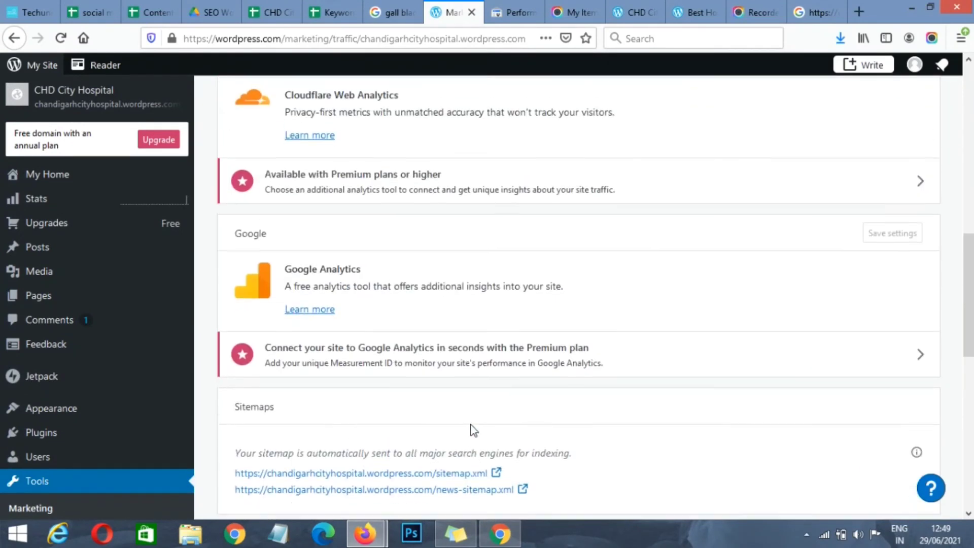
scroll(472, 429, "up", 3)
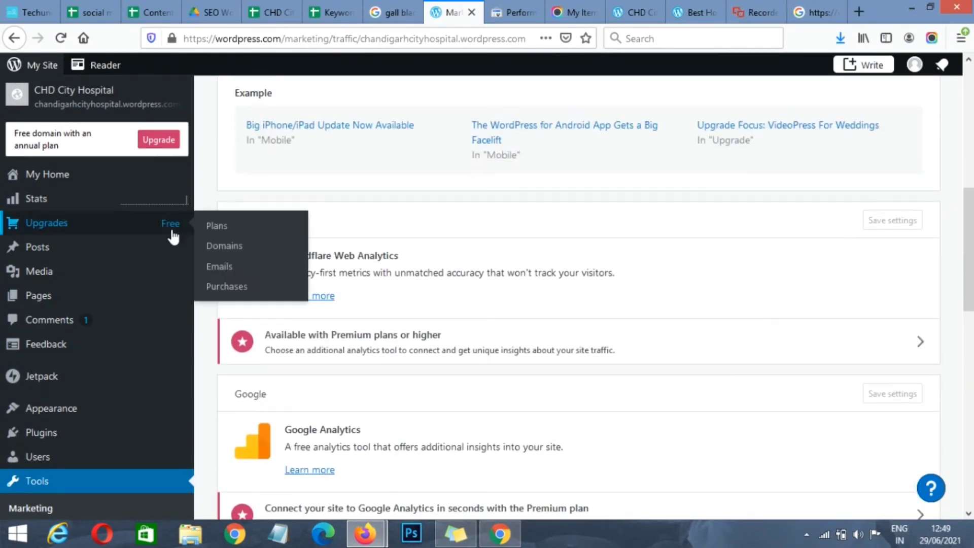
left_click(54, 177)
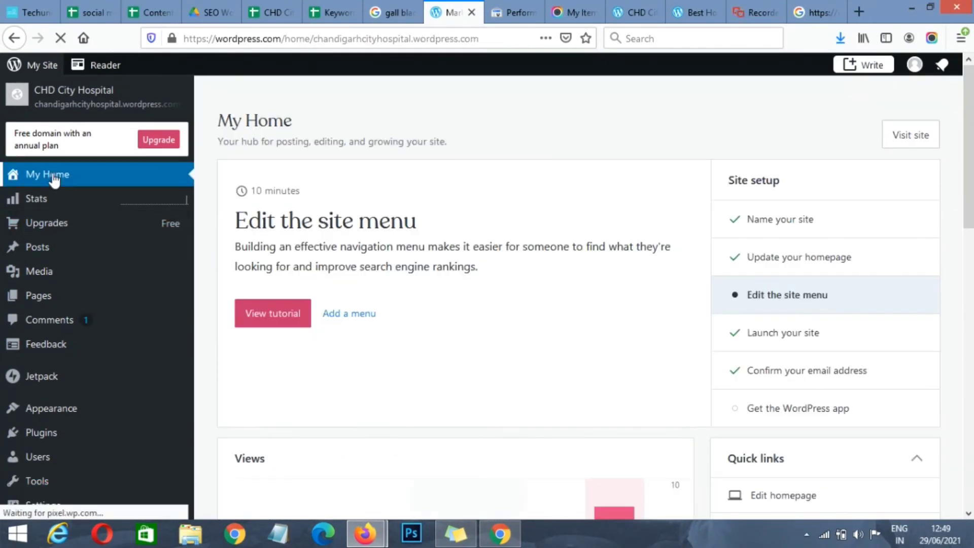
scroll(373, 284, "down", 3)
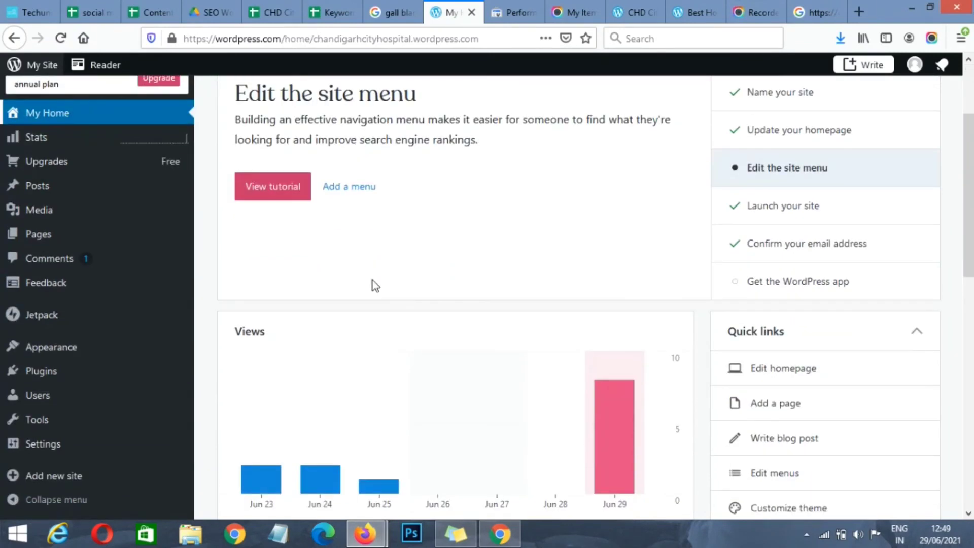